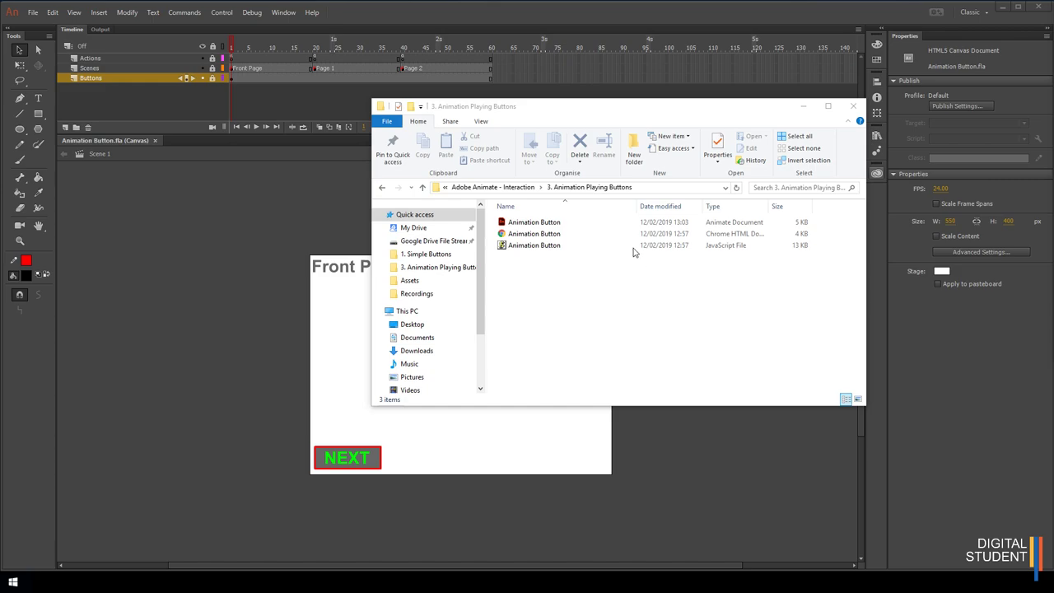
Step: Look through the project files in the "3. Animation Playing Buttons" folder and return to Adobe Animate
{"action": "left_click", "coordinate": [509, 188]}
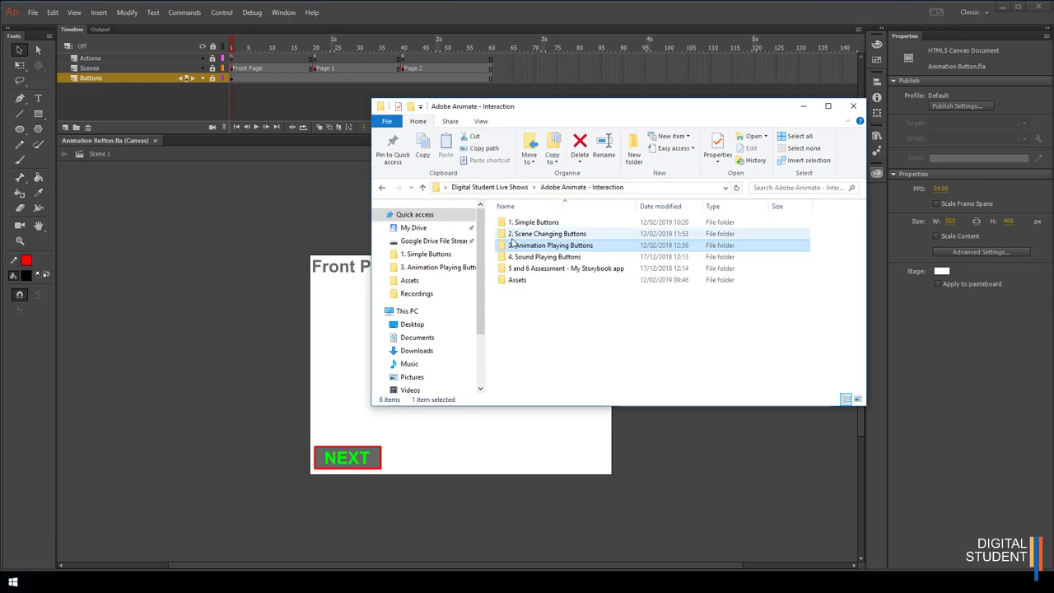
{"action": "double_click", "coordinate": [560, 246]}
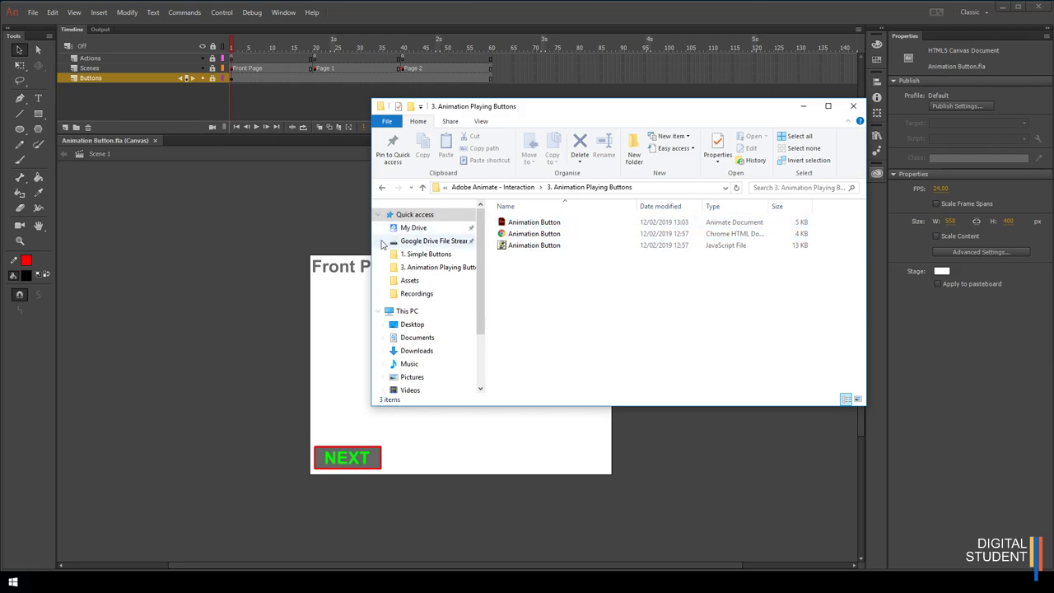
{"action": "left_click", "coordinate": [267, 233]}
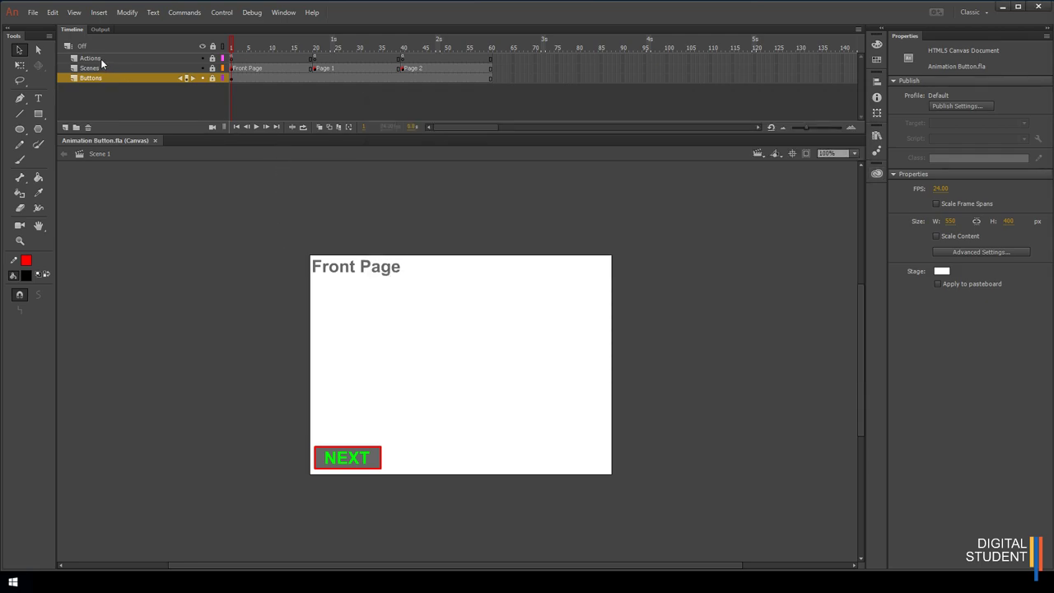
Step: Review the scripts attached to frames 1, 20 and 40 of the Actions layer
{"action": "left_click", "coordinate": [232, 58]}
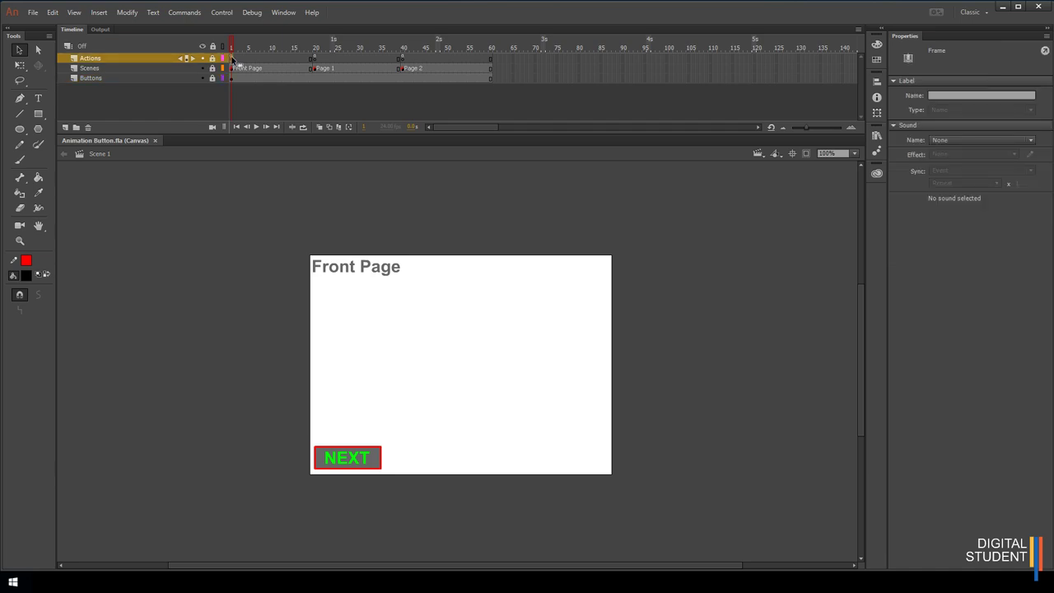
{"action": "key", "text": "F9"}
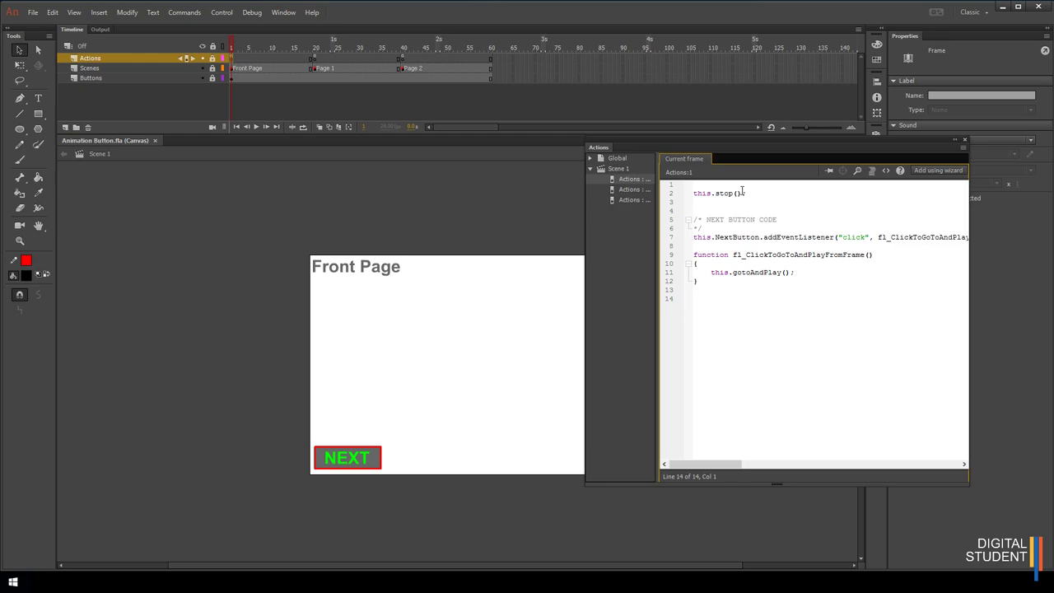
{"action": "left_click", "coordinate": [315, 58]}
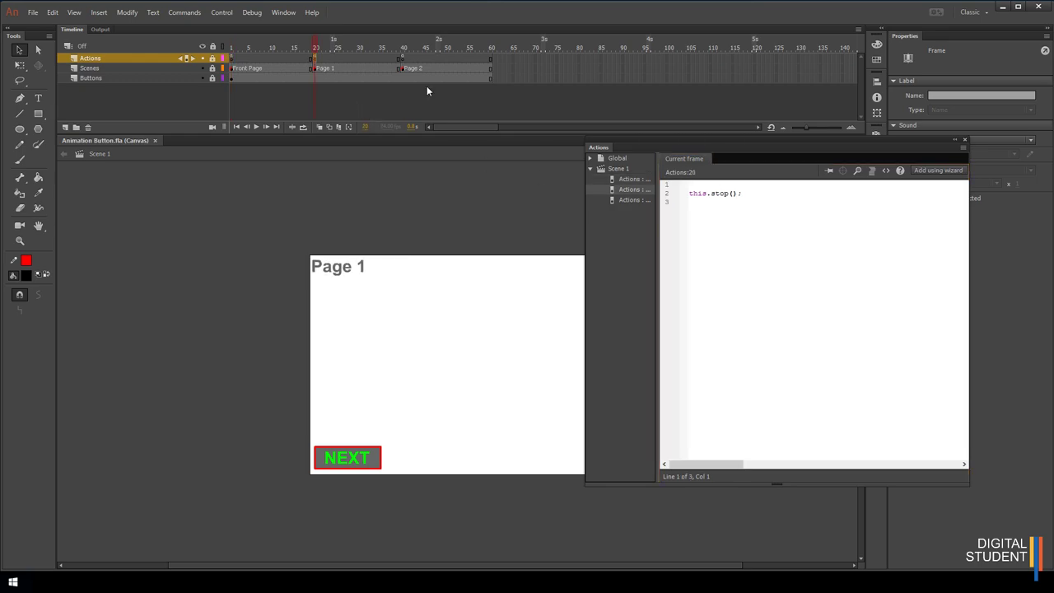
{"action": "left_click", "coordinate": [402, 57]}
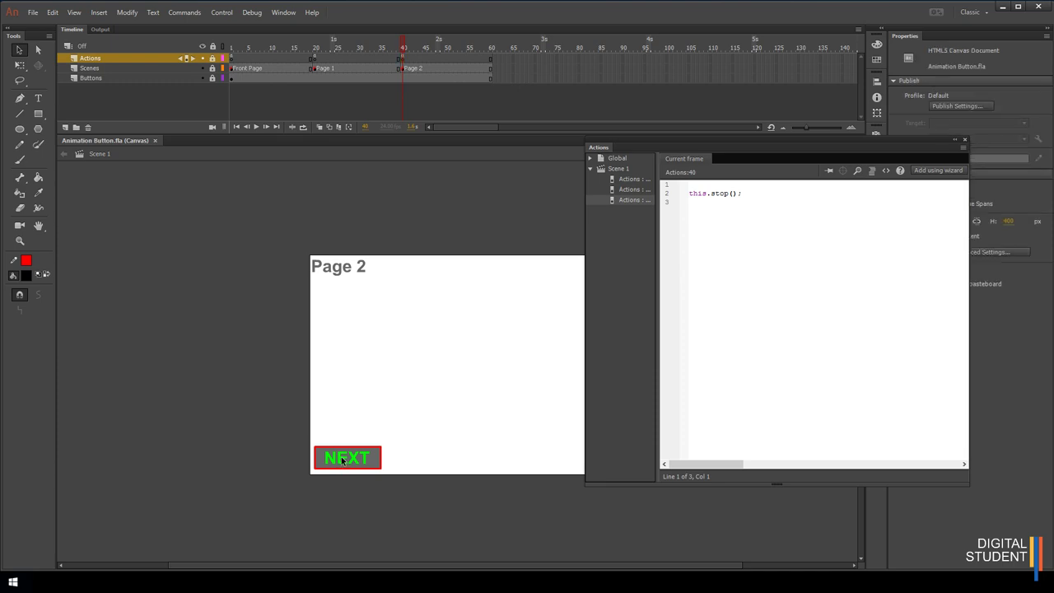
{"action": "left_click", "coordinate": [233, 59]}
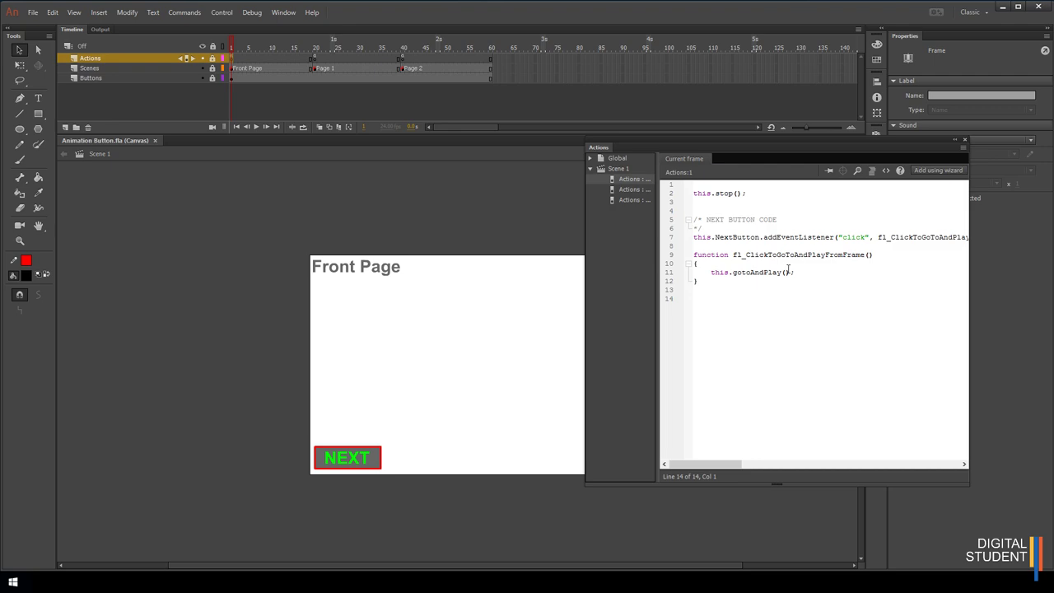
Step: Close the script editor and inspect the Front Page frame on the Scenes layer
{"action": "left_click", "coordinate": [145, 67]}
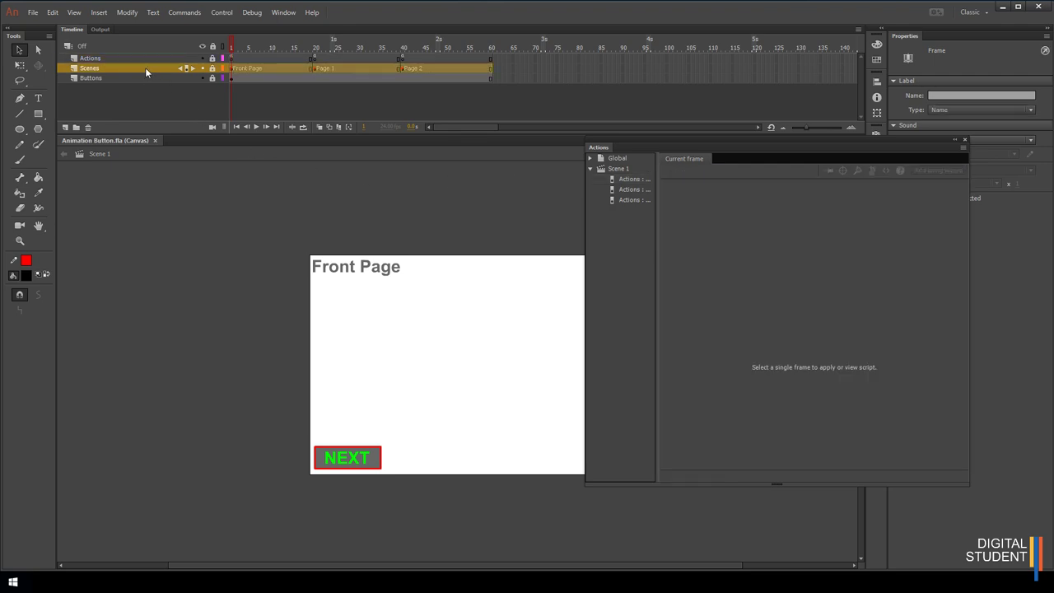
{"action": "left_click", "coordinate": [965, 140]}
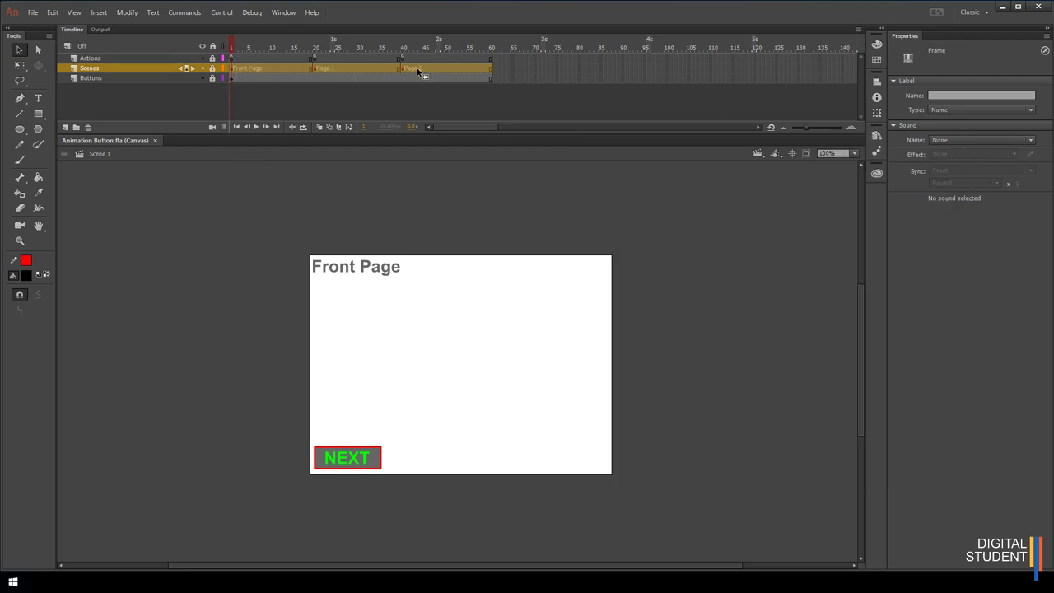
{"action": "left_click", "coordinate": [231, 71]}
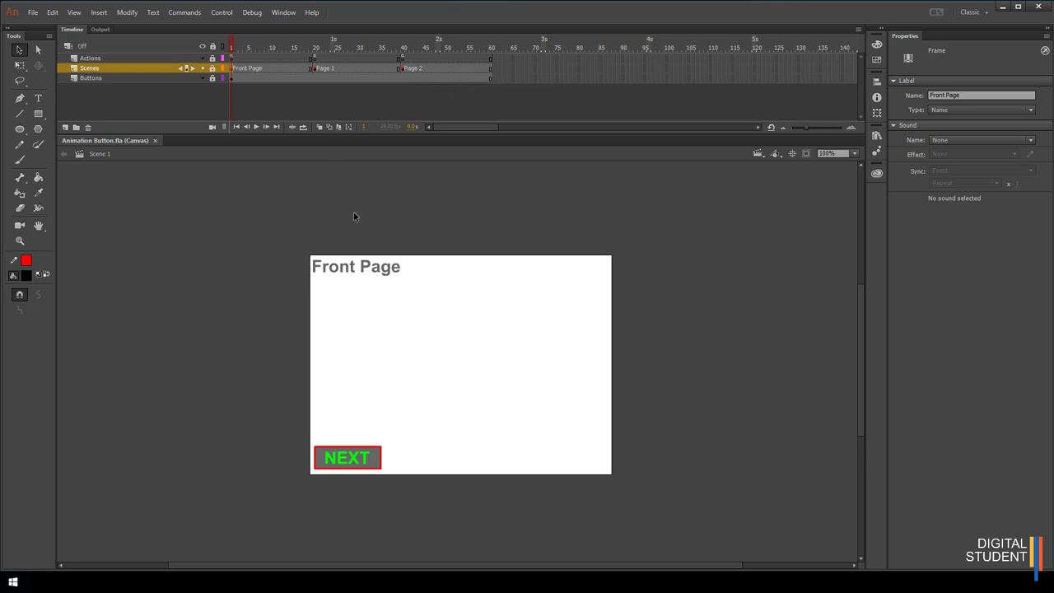
Step: Test the movie in the browser, cycle through the pages with NEXT, close the previews and return to the timeline
{"action": "key", "text": "ctrl+Return"}
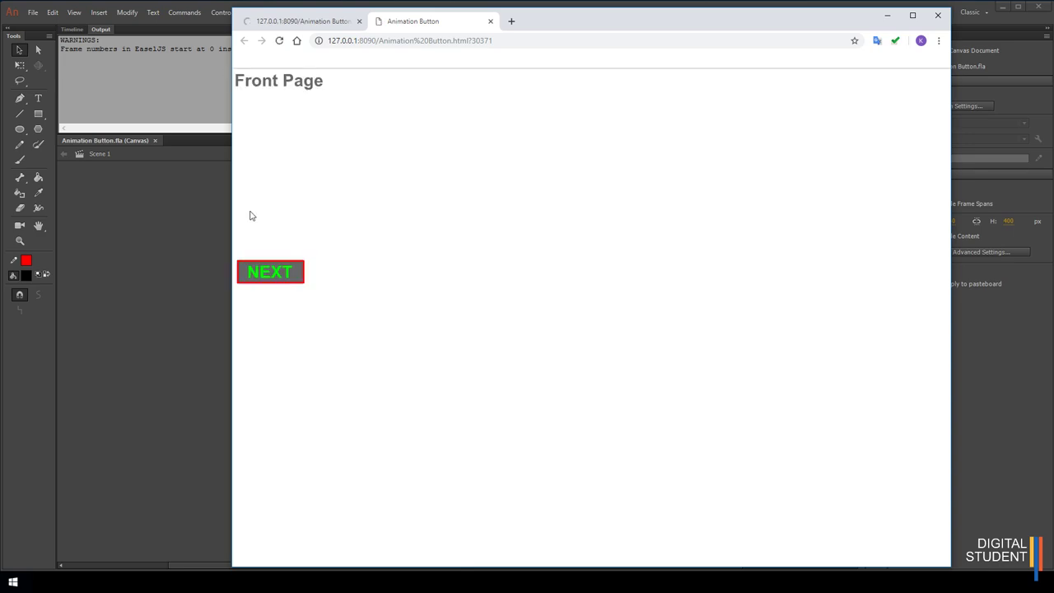
{"action": "left_click", "coordinate": [269, 273]}
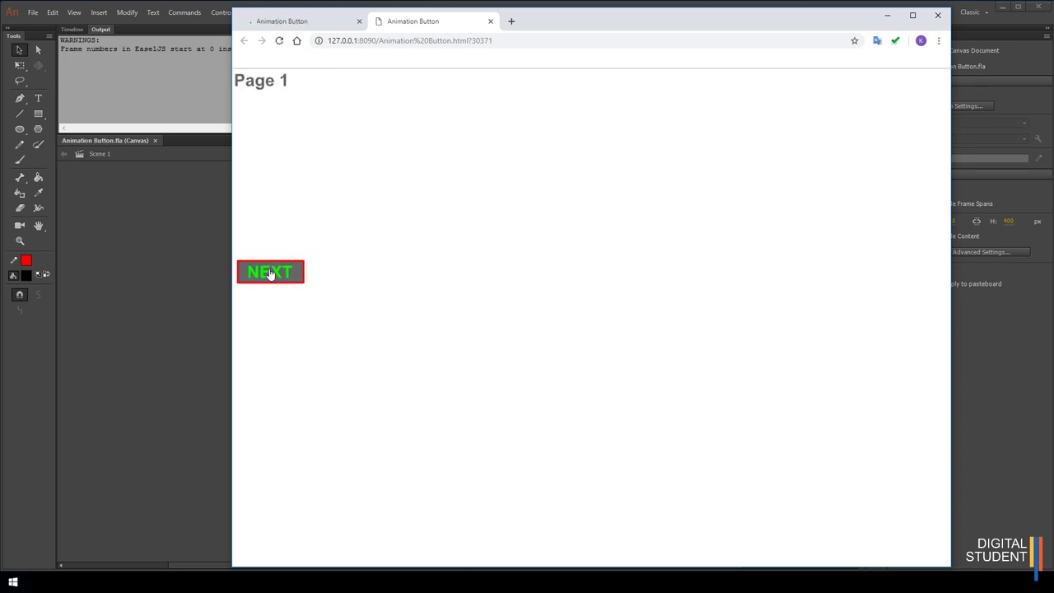
{"action": "left_click", "coordinate": [270, 273]}
{"action": "left_click", "coordinate": [270, 273]}
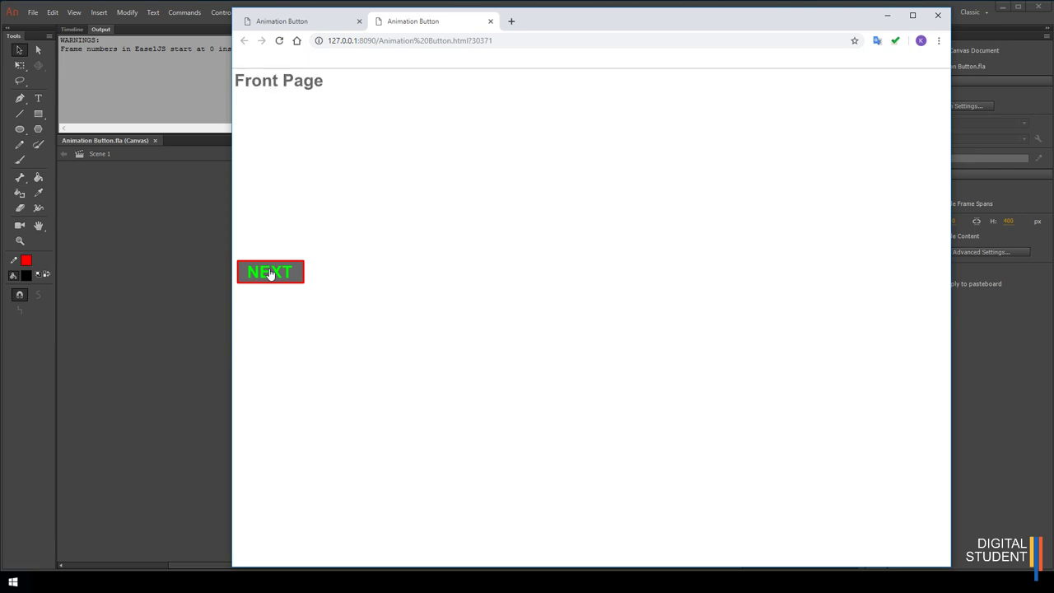
{"action": "left_click", "coordinate": [490, 21]}
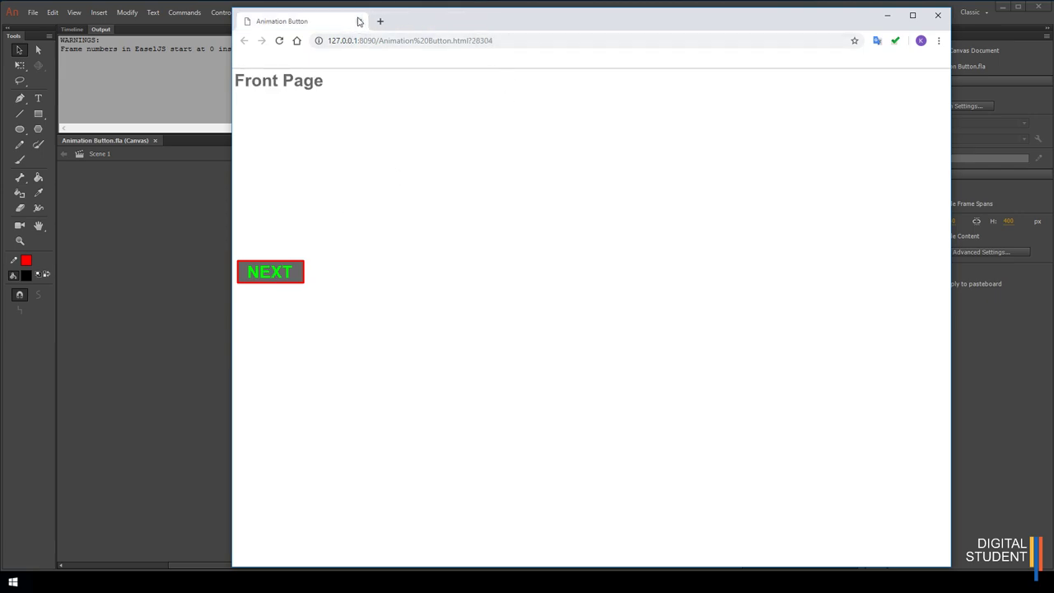
{"action": "left_click", "coordinate": [359, 20]}
{"action": "left_click", "coordinate": [77, 30]}
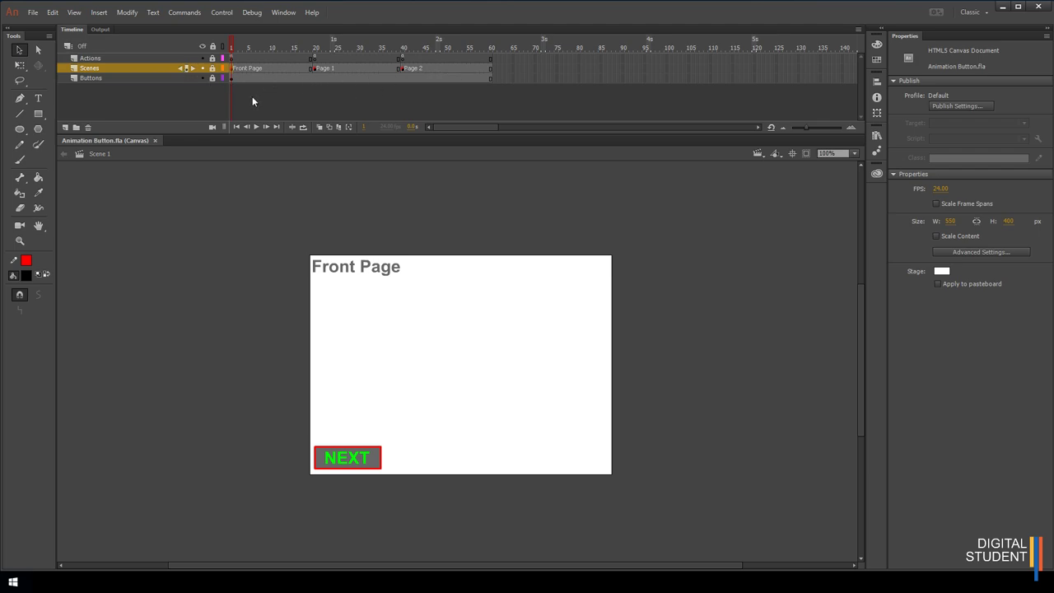
Step: Add a new layer named "Animations" below the Buttons layer
{"action": "left_click", "coordinate": [66, 127]}
{"action": "left_click_drag", "start_coordinate": [99, 68], "coordinate": [97, 92]}
{"action": "double_click", "coordinate": [94, 88]}
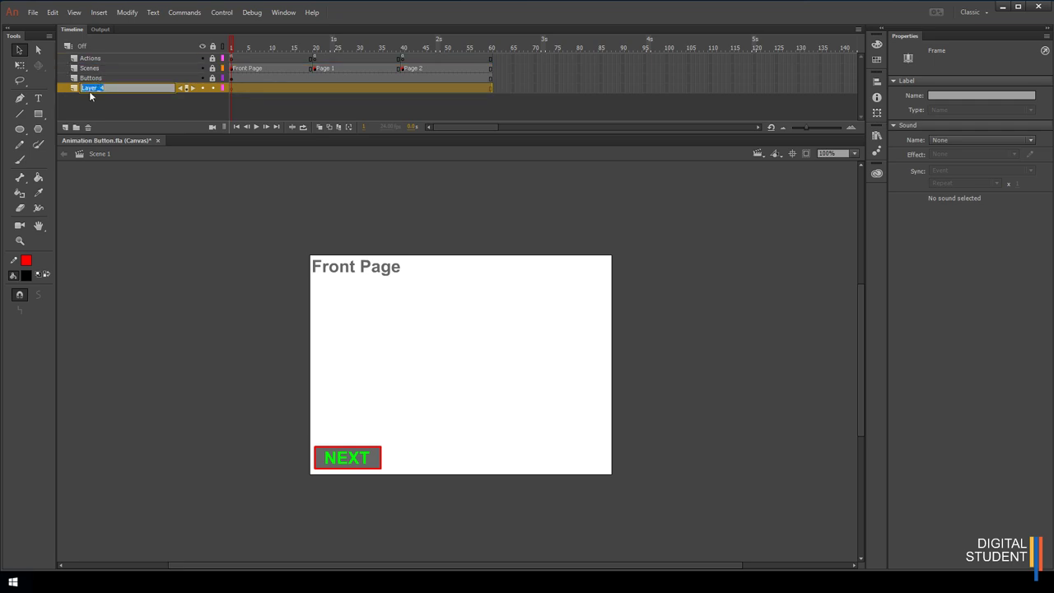
{"action": "type", "text": "Animations"}
{"action": "left_click", "coordinate": [90, 106]}
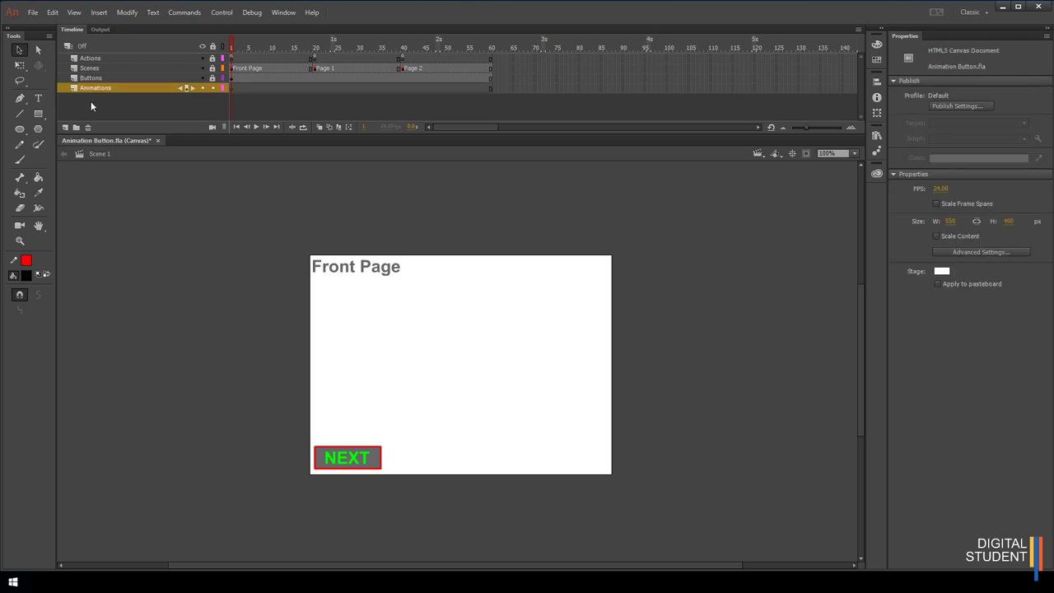
Step: Insert keyframes at frames 20 and 40 of the Animations layer to match the Page 1 and Page 2 scenes
{"action": "left_click", "coordinate": [231, 88]}
{"action": "left_click", "coordinate": [315, 88]}
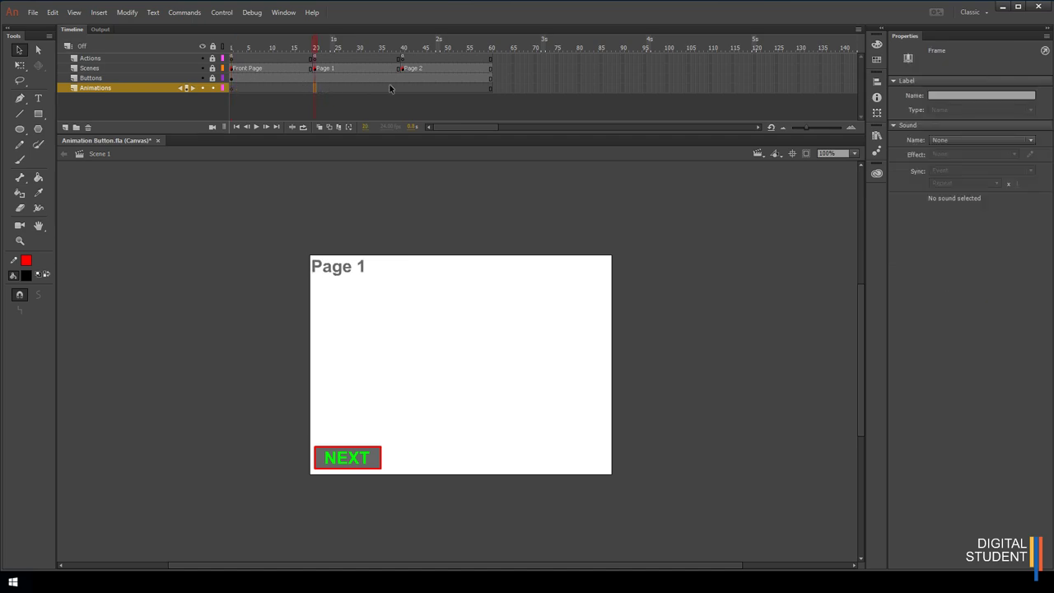
{"action": "left_click", "coordinate": [403, 85]}
{"action": "left_click", "coordinate": [231, 88]}
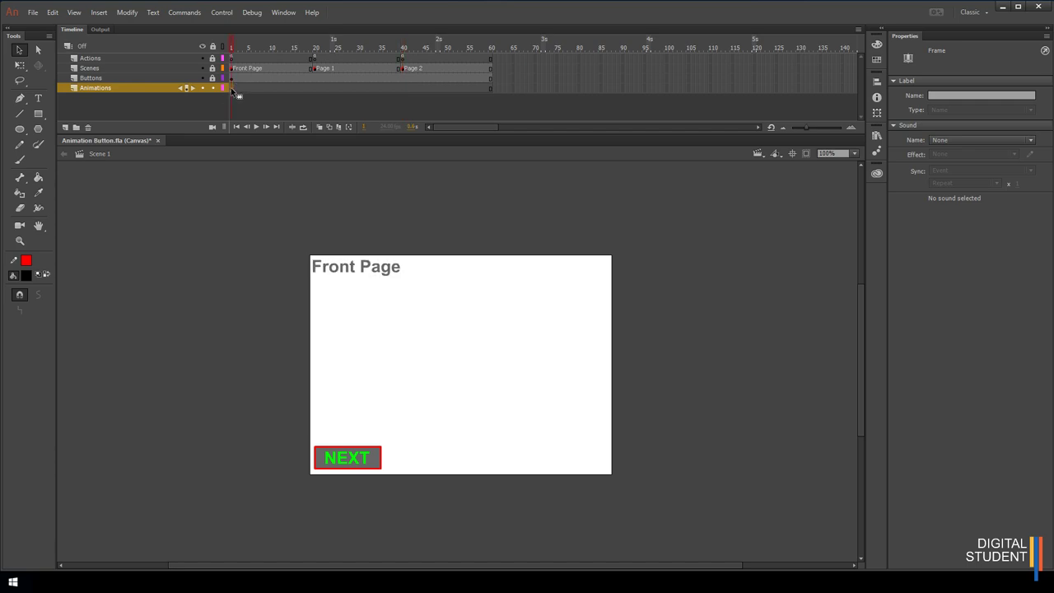
{"action": "right_click", "coordinate": [313, 88]}
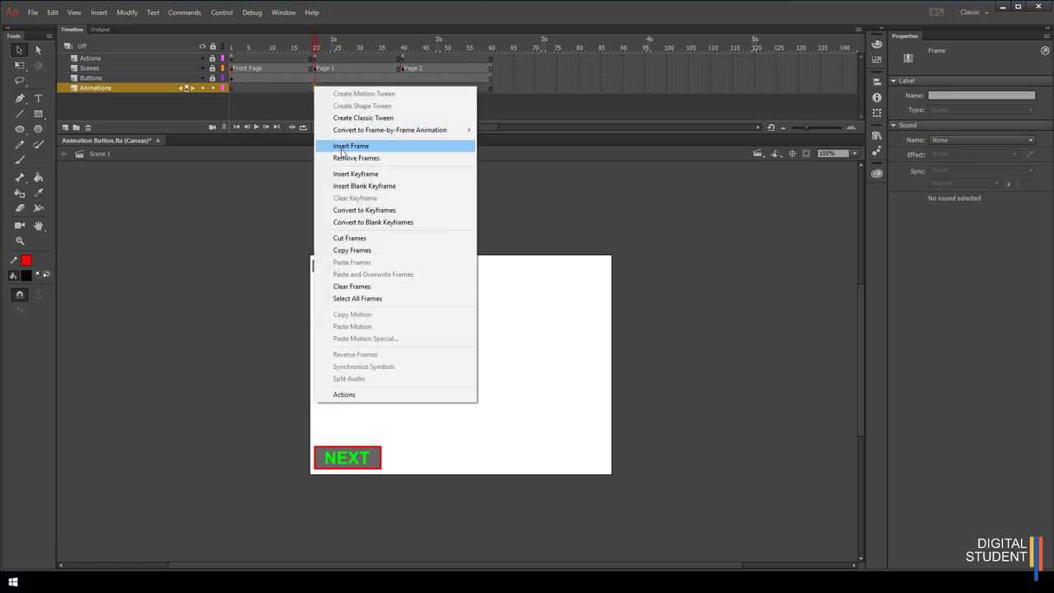
{"action": "left_click", "coordinate": [350, 174]}
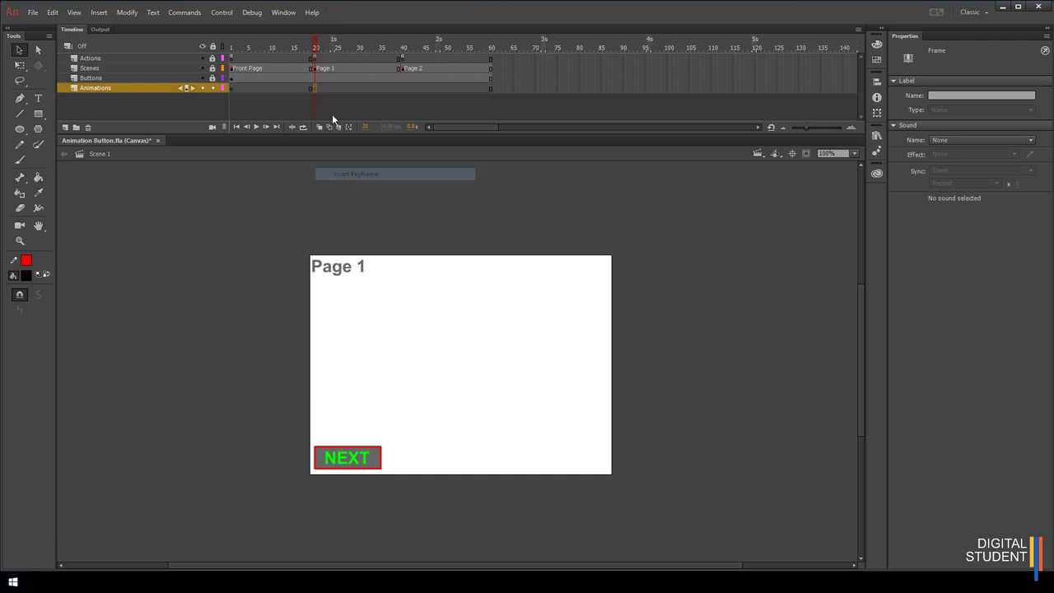
{"action": "right_click", "coordinate": [401, 88]}
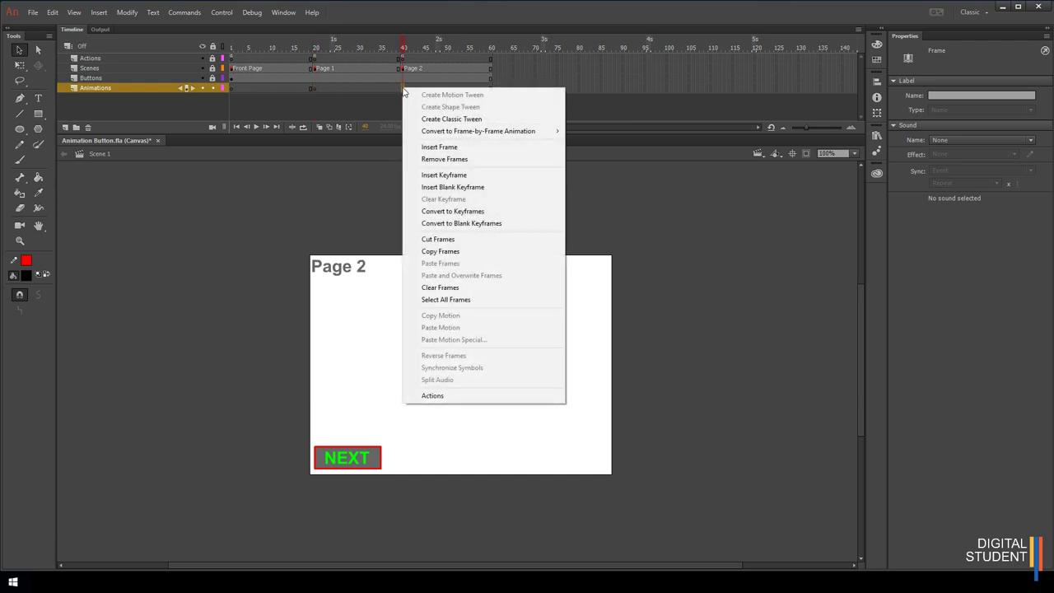
{"action": "left_click", "coordinate": [443, 175]}
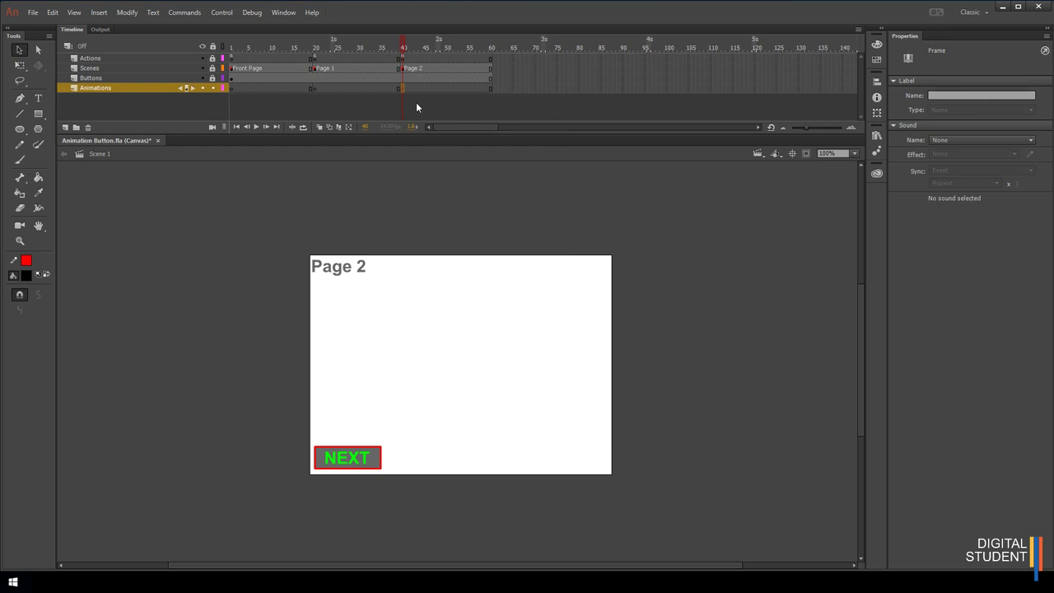
Step: Draw a black oval with a red outline, about 70 by 50 px, above the NEXT button on frame 1 of the Animations layer
{"action": "left_click", "coordinate": [232, 91]}
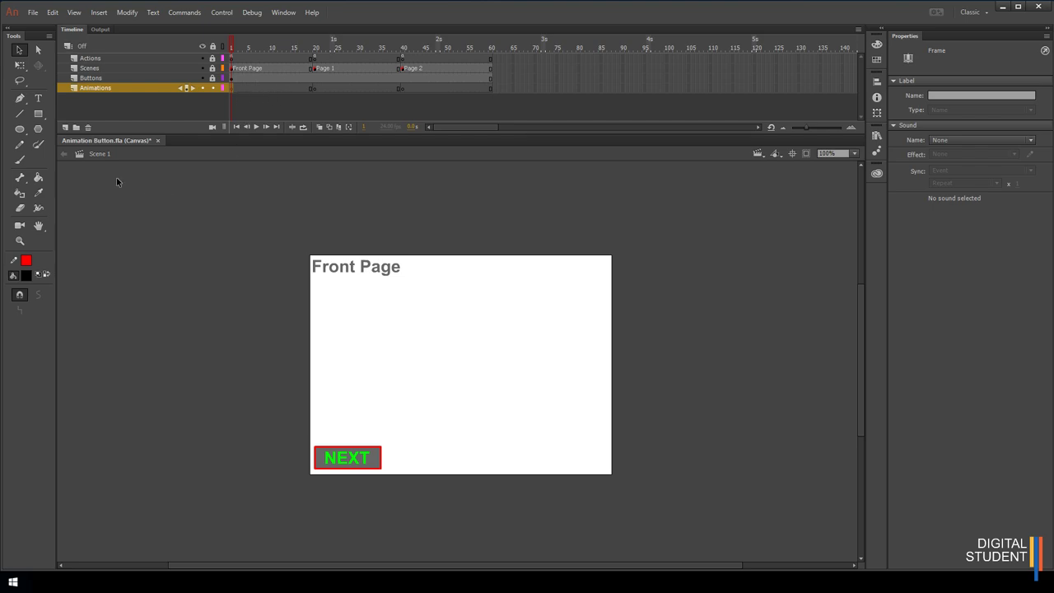
{"action": "left_click", "coordinate": [20, 130]}
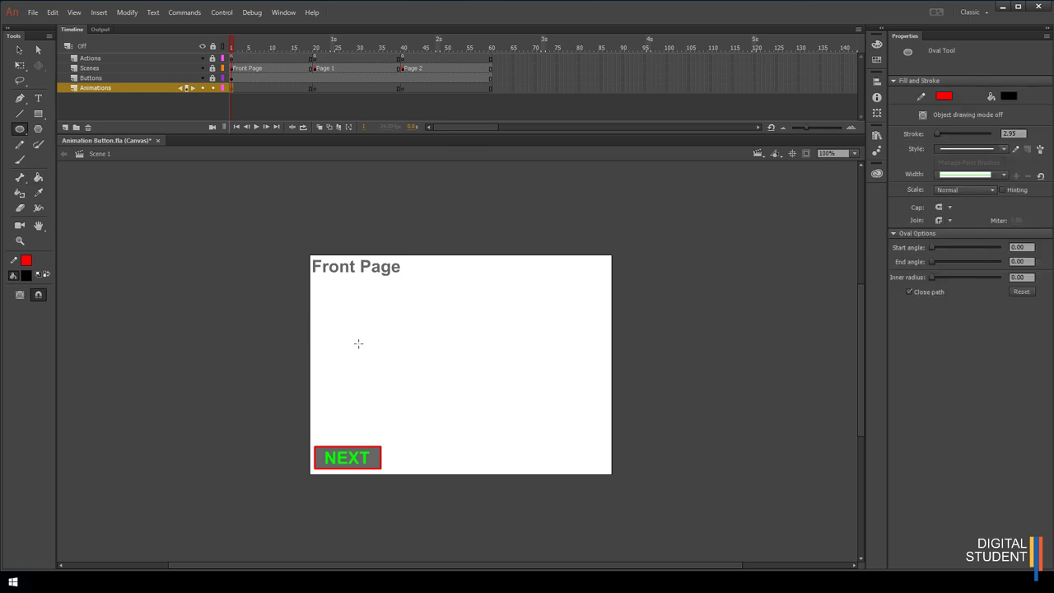
{"action": "left_click_drag", "start_coordinate": [385, 373], "coordinate": [425, 403]}
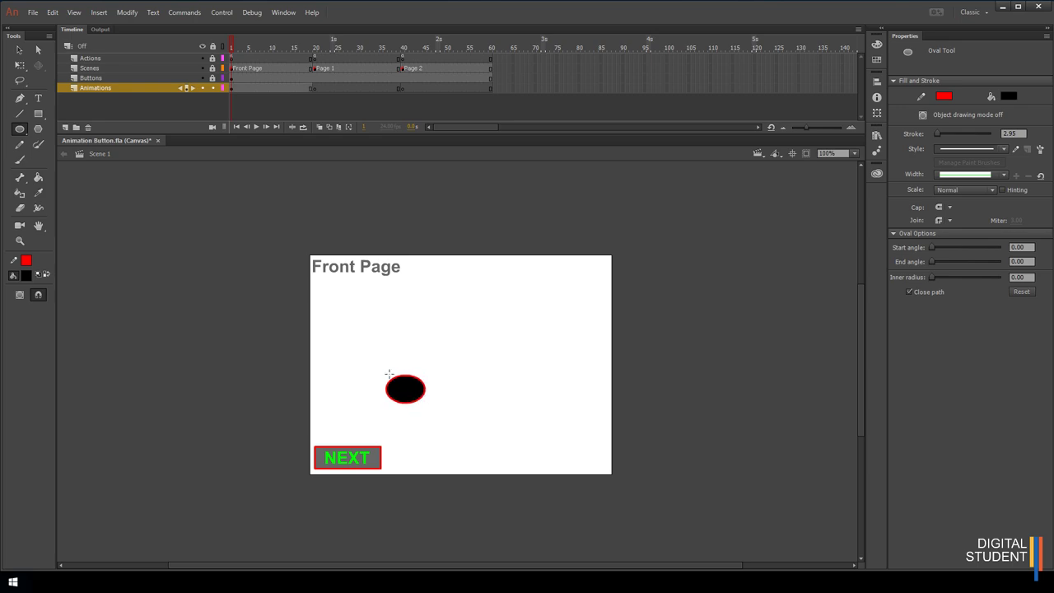
{"action": "left_click", "coordinate": [19, 50]}
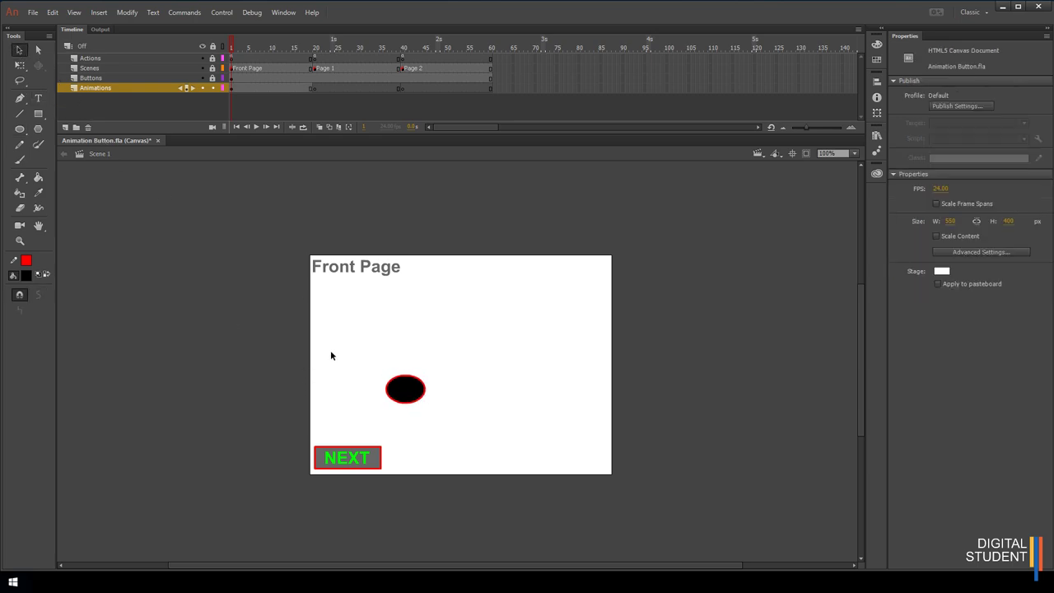
{"action": "mouse_move", "coordinate": [339, 339]}
{"action": "left_mouse_down"}
{"action": "mouse_move", "coordinate": [360, 384]}
{"action": "mouse_move", "coordinate": [453, 420]}
{"action": "left_mouse_up"}
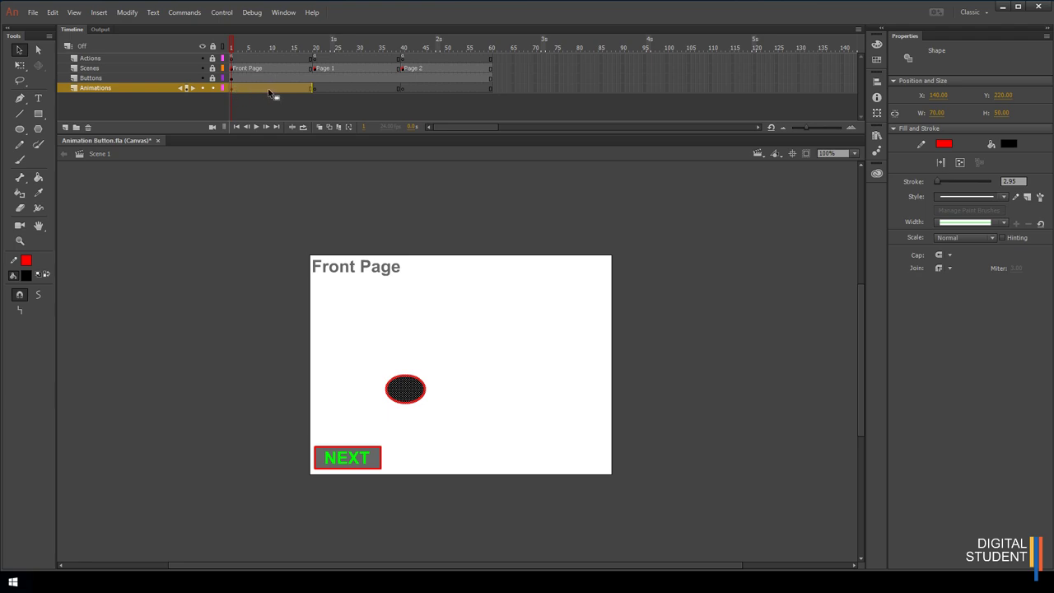
{"action": "left_click", "coordinate": [352, 166]}
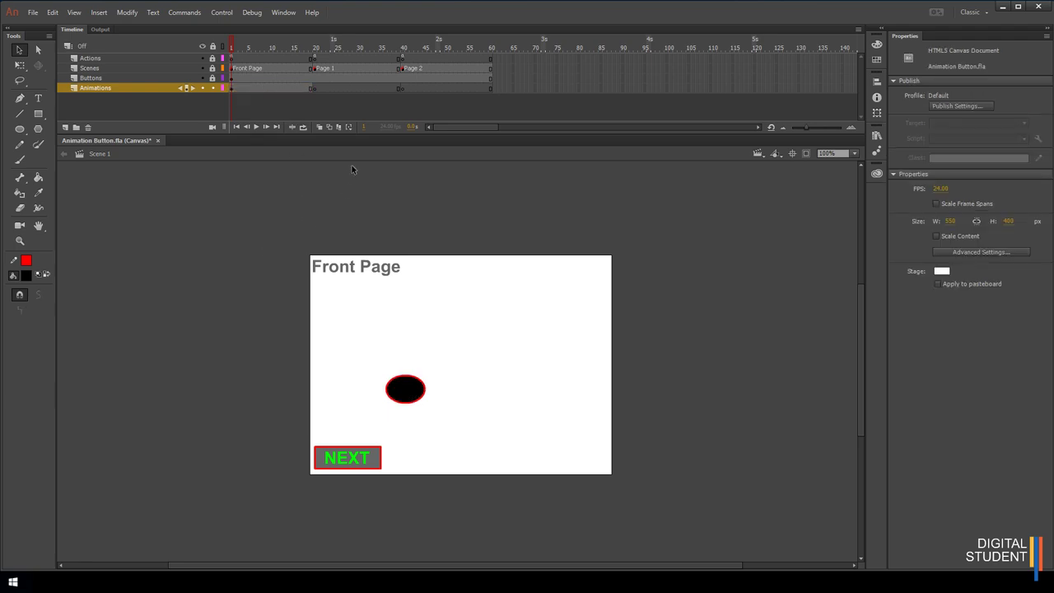
{"action": "left_click", "coordinate": [313, 88]}
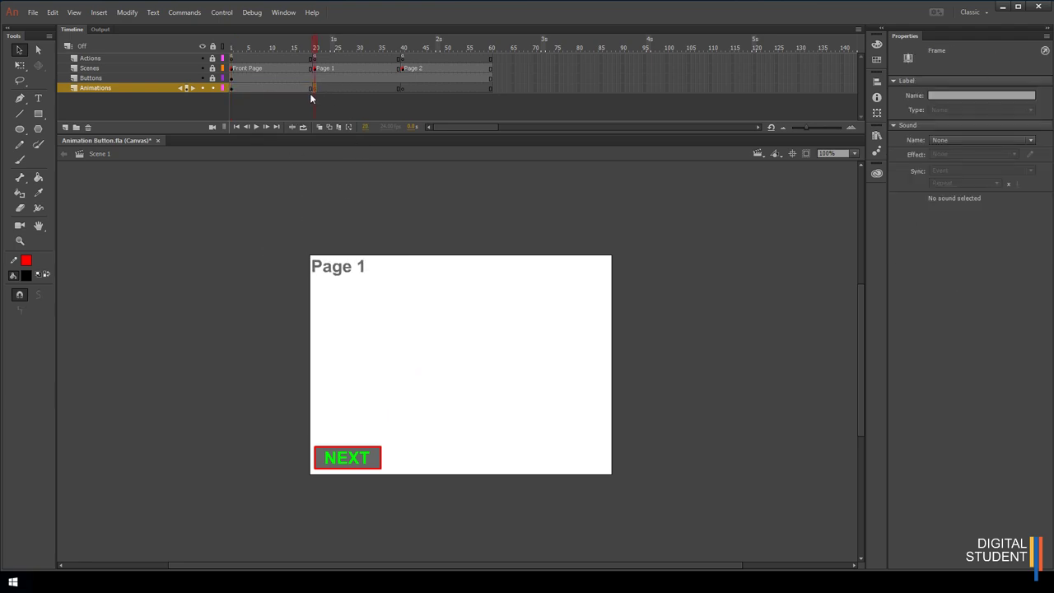
Step: Convert the whole oval on frame 1, fill and outline, into a Movie Clip symbol named "Animation1"
{"action": "left_click", "coordinate": [231, 88]}
{"action": "left_click_drag", "start_coordinate": [359, 342], "coordinate": [438, 411]}
{"action": "right_click", "coordinate": [402, 391]}
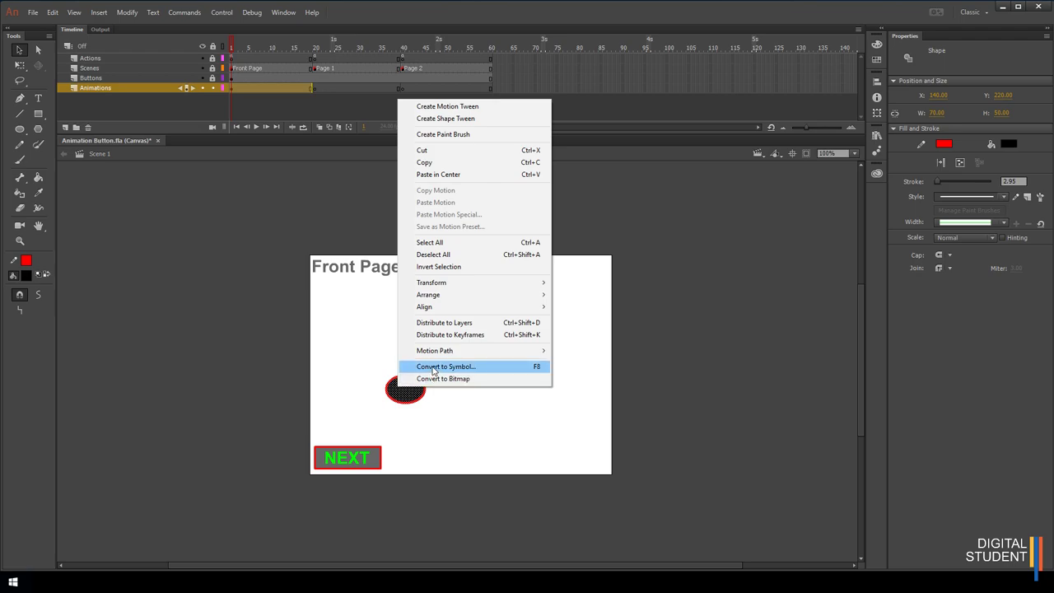
{"action": "left_click", "coordinate": [434, 368]}
{"action": "left_click", "coordinate": [401, 247]}
{"action": "left_click", "coordinate": [399, 254]}
{"action": "left_click", "coordinate": [385, 227]}
{"action": "double_click", "coordinate": [385, 228]}
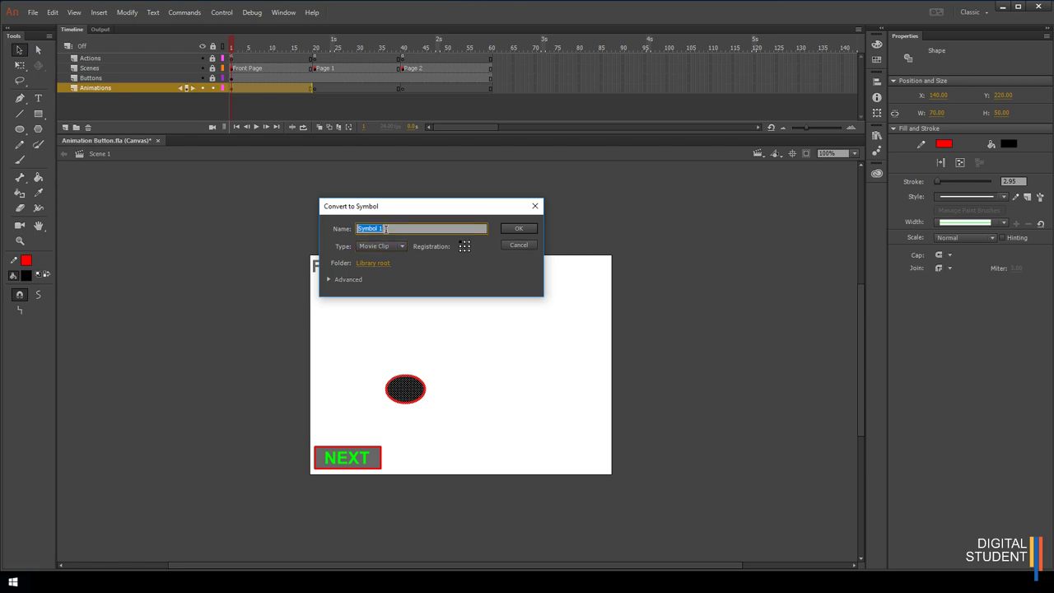
{"action": "type", "text": "Animation1"}
{"action": "left_click", "coordinate": [521, 229]}
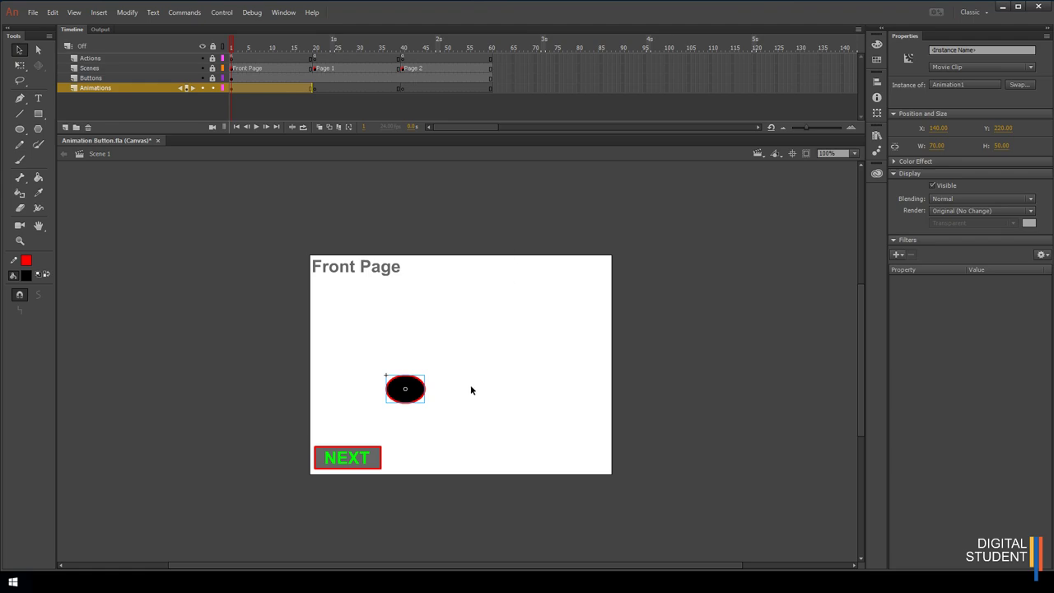
Step: Give the oval movie clip on the stage the instance name "Animation1"
{"action": "left_click", "coordinate": [960, 49]}
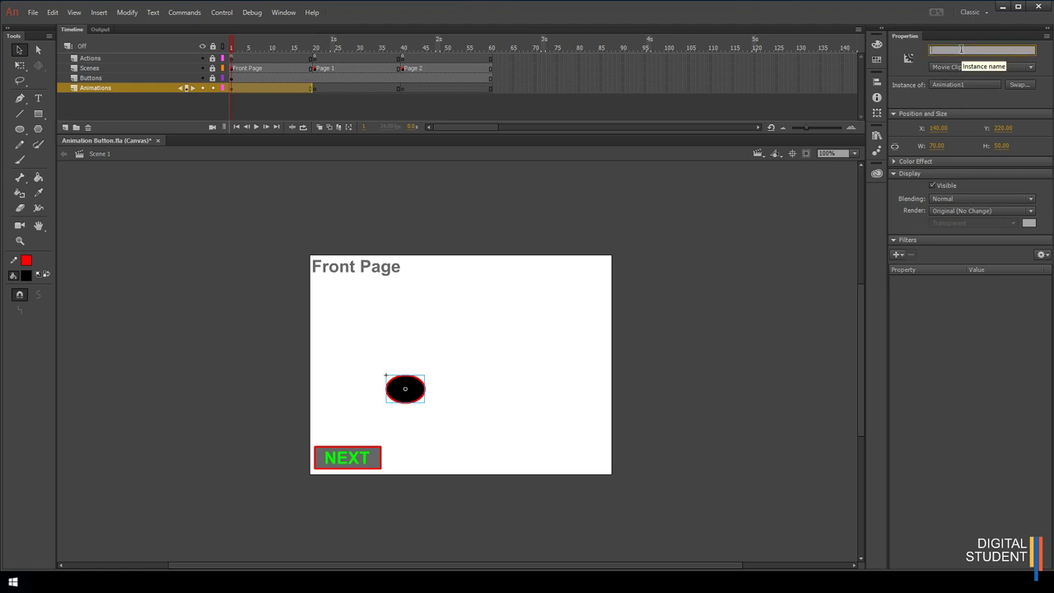
{"action": "type", "text": "Animation1"}
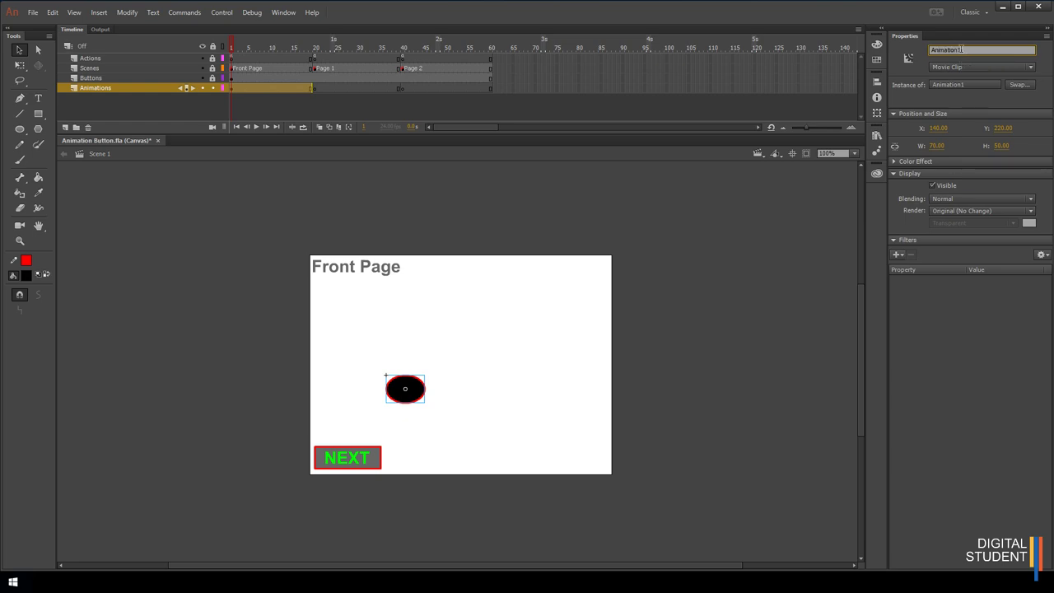
{"action": "left_click", "coordinate": [650, 240]}
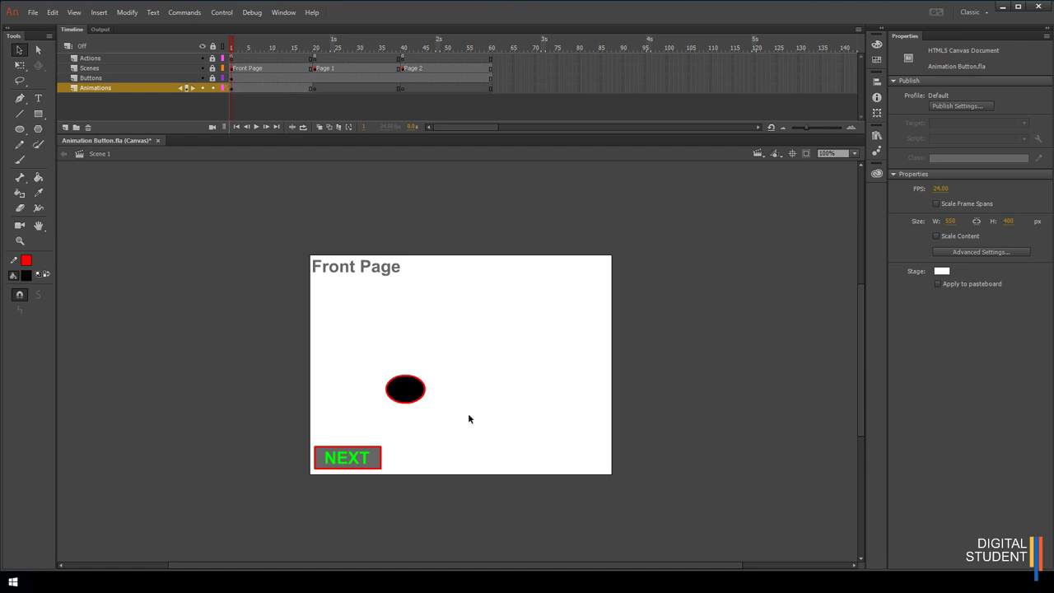
Step: Open the oval's Animation1 movie clip for editing and extend its only layer with frames up to frame 45
{"action": "left_click", "coordinate": [232, 88]}
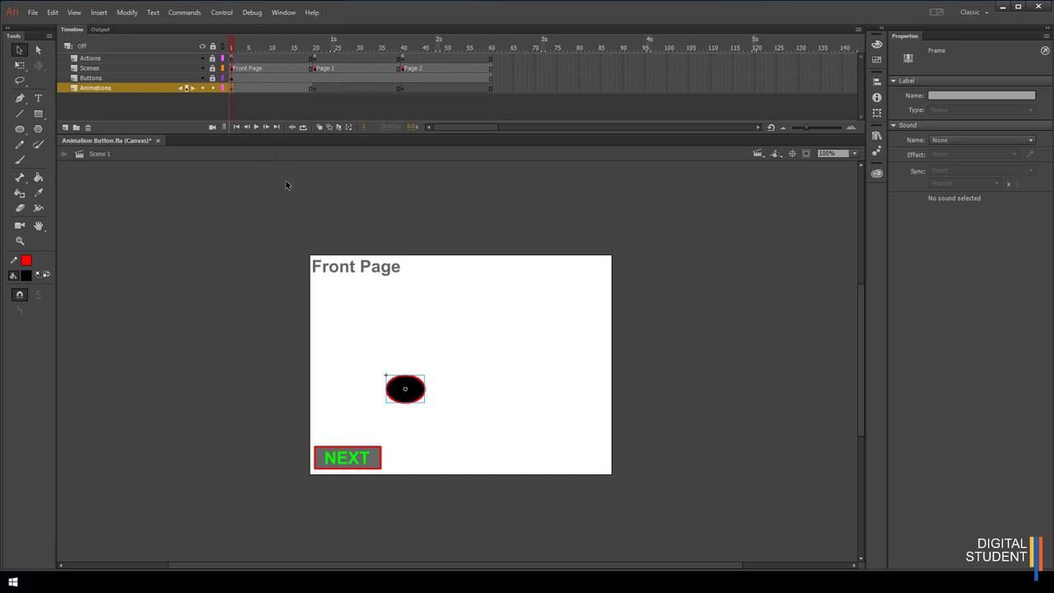
{"action": "double_click", "coordinate": [417, 396]}
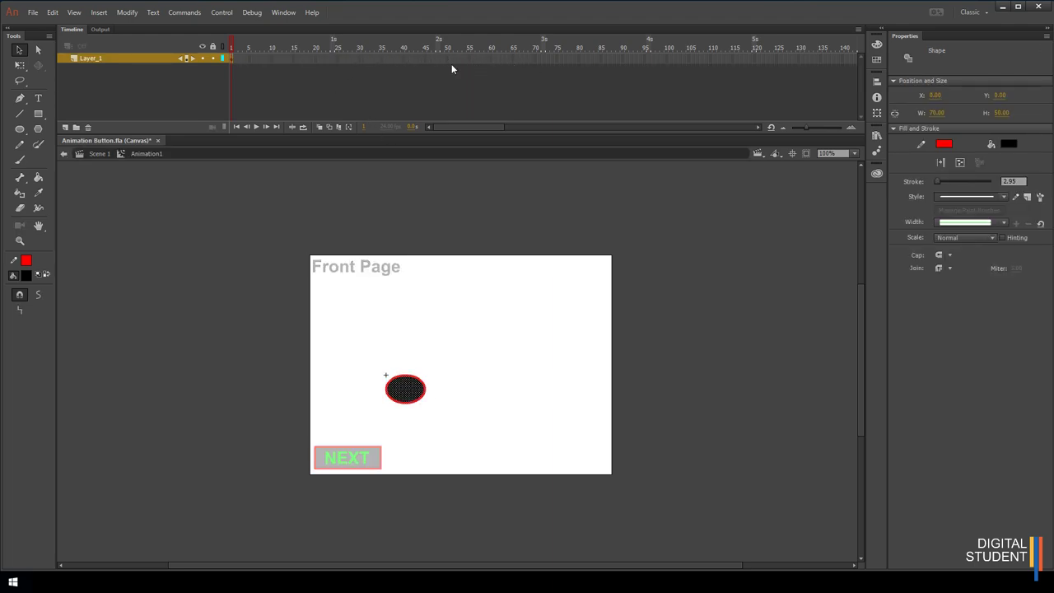
{"action": "right_click", "coordinate": [424, 58]}
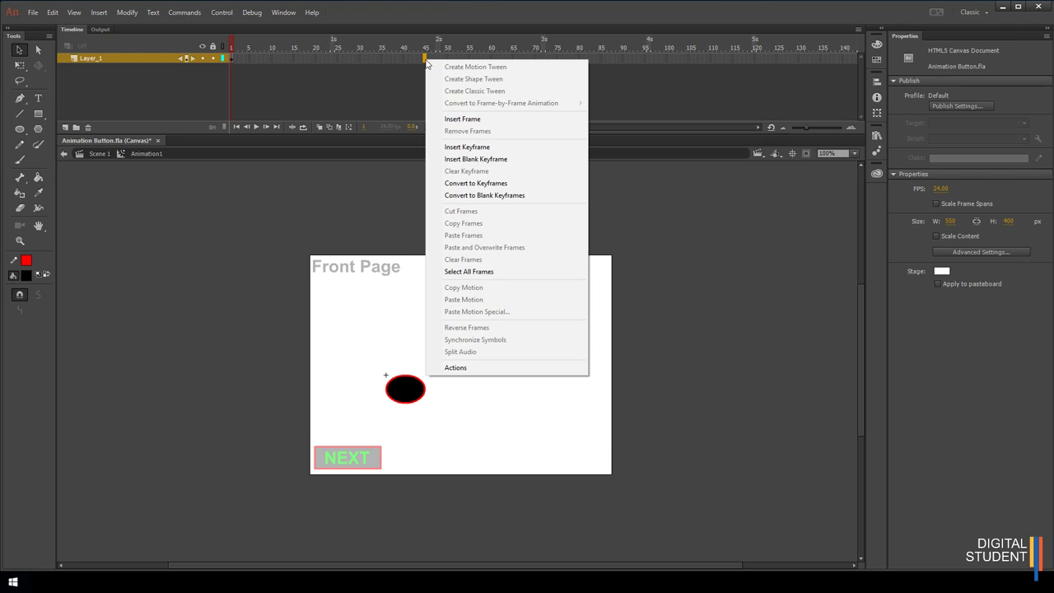
{"action": "left_click", "coordinate": [460, 119]}
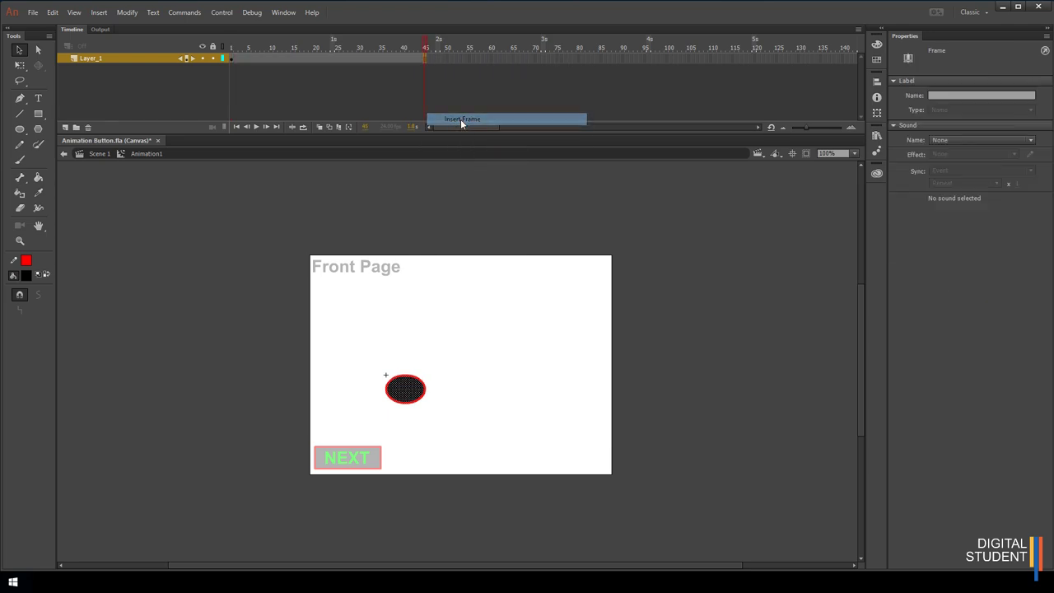
Step: Create a classic tween on the clip's layer and move the oval at frame 45 horizontally off the stage's right side, to about X 500
{"action": "right_click", "coordinate": [294, 54]}
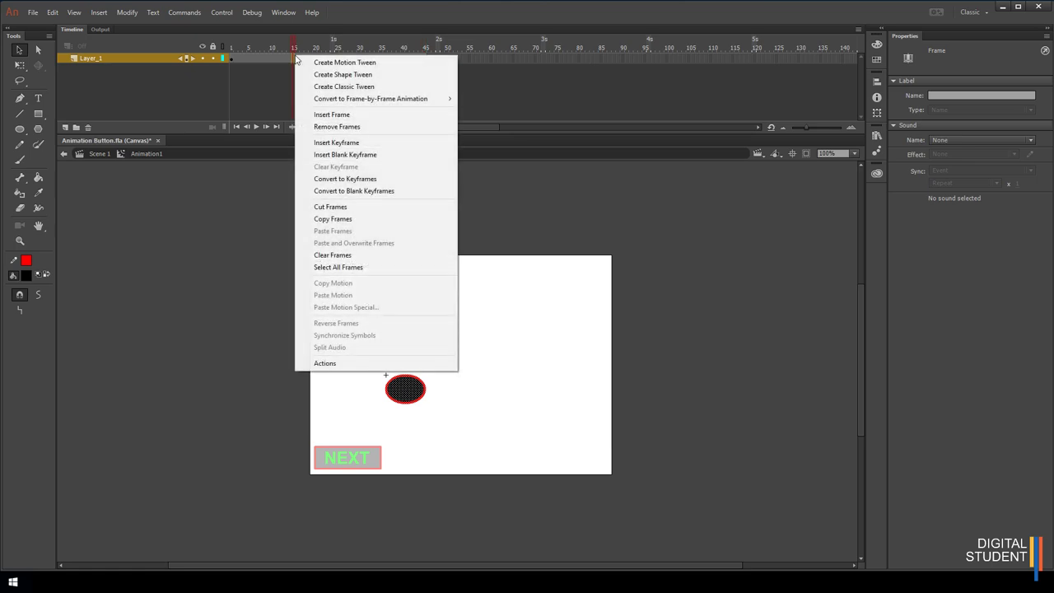
{"action": "left_click", "coordinate": [344, 86]}
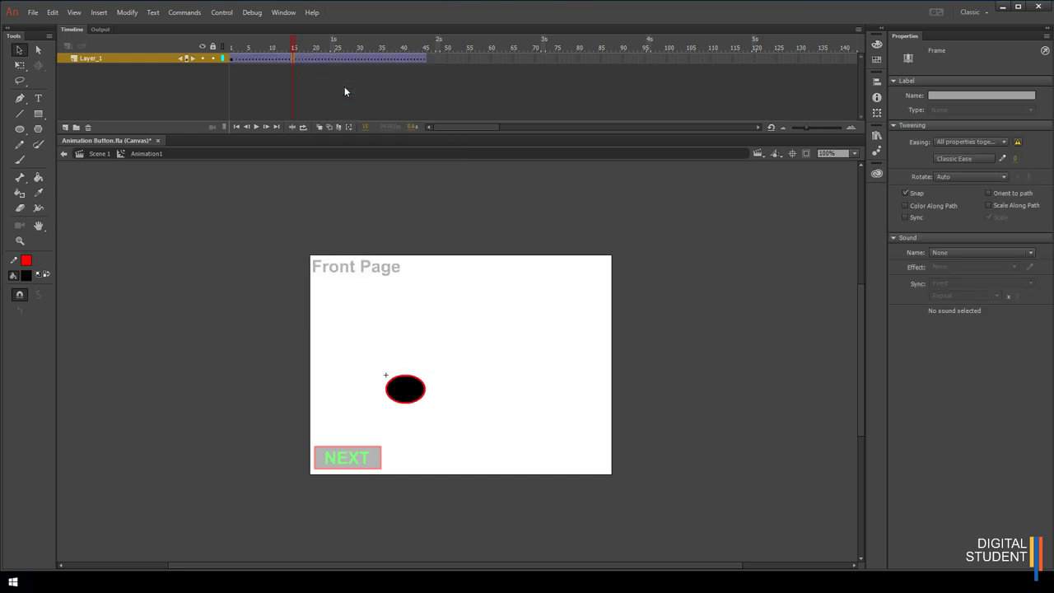
{"action": "left_click", "coordinate": [426, 58]}
{"action": "left_click_drag", "start_coordinate": [418, 400], "coordinate": [669, 398]}
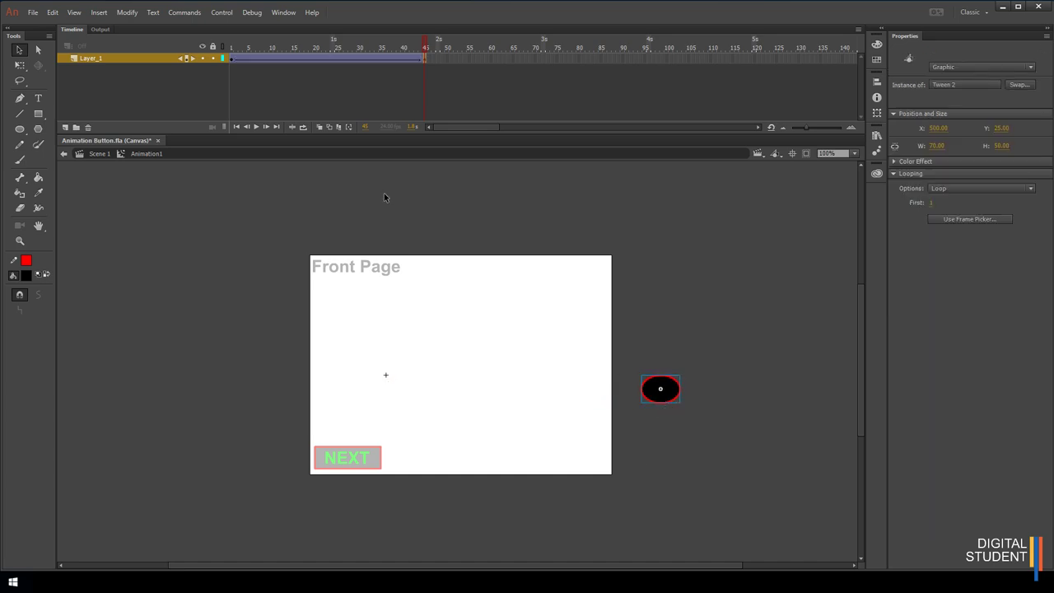
Step: Add the HTML5 Canvas Timeline Navigation code snippet "Stop at this Frame" to frame 1 of the movie clip
{"action": "left_click", "coordinate": [232, 59]}
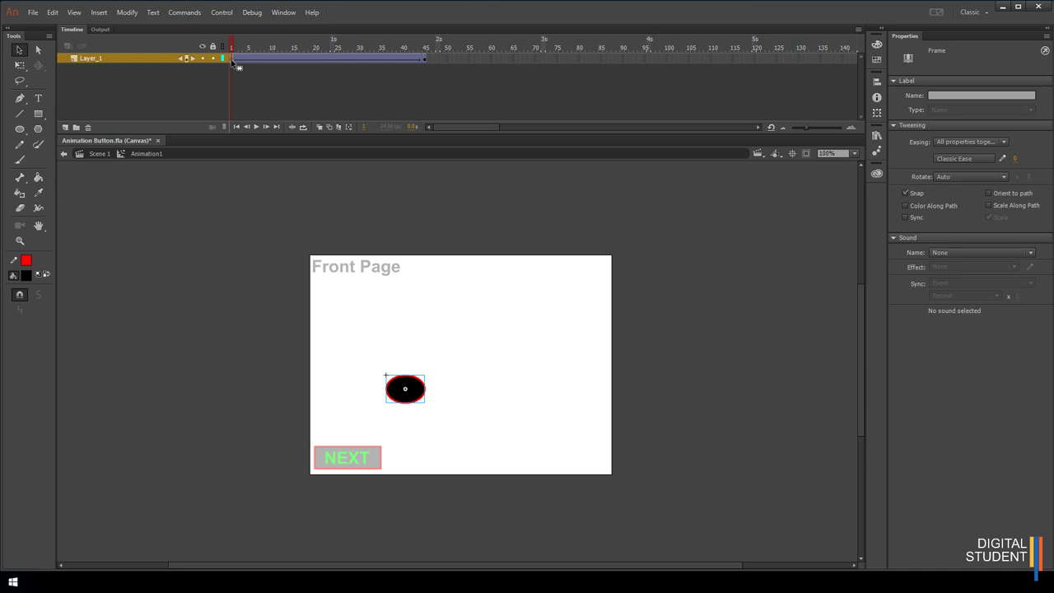
{"action": "key", "text": "F9"}
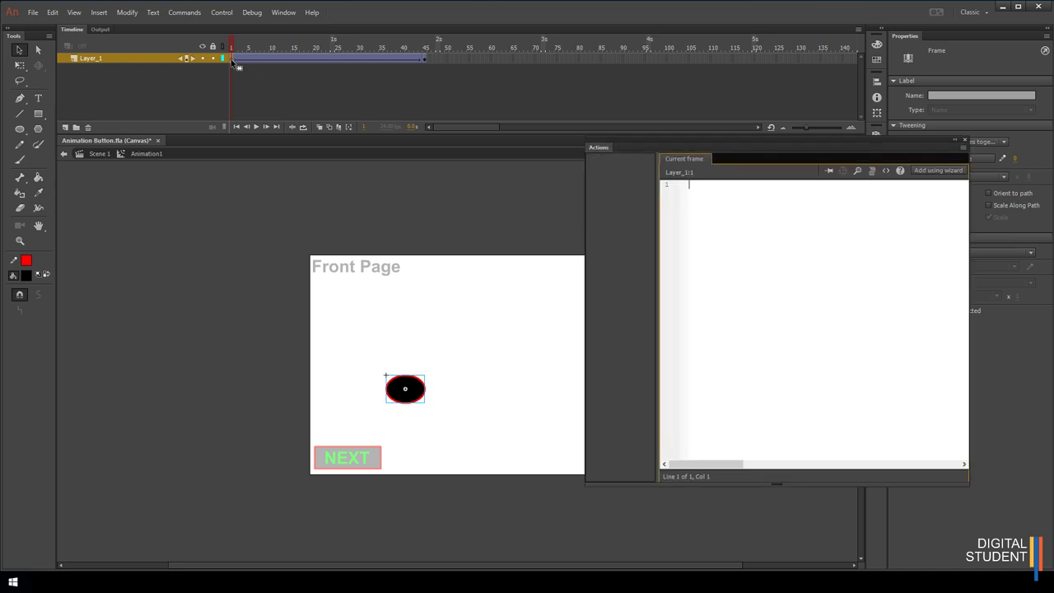
{"action": "left_click", "coordinate": [283, 12]}
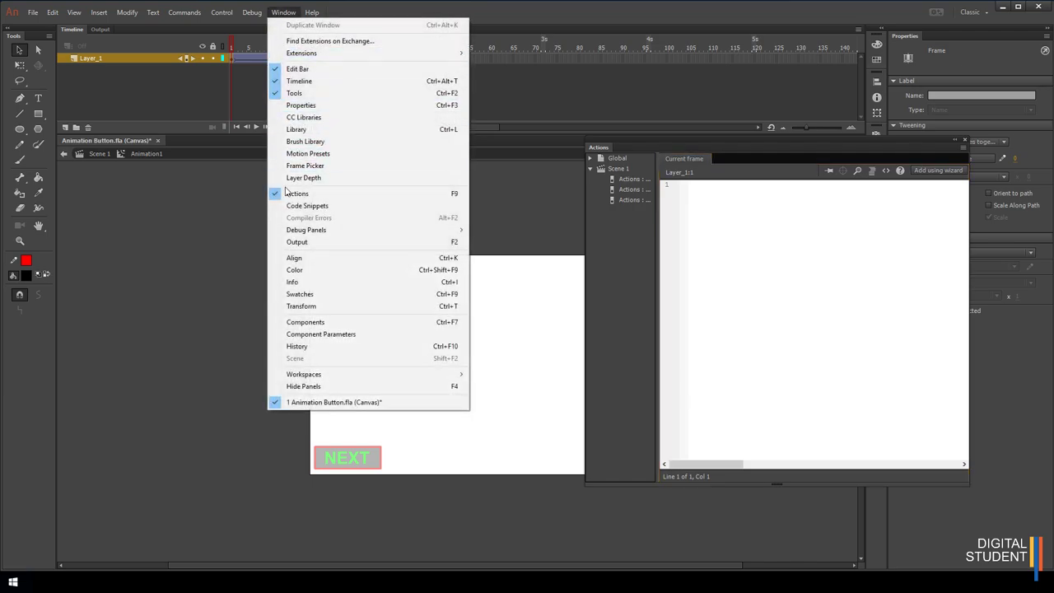
{"action": "left_click", "coordinate": [238, 240]}
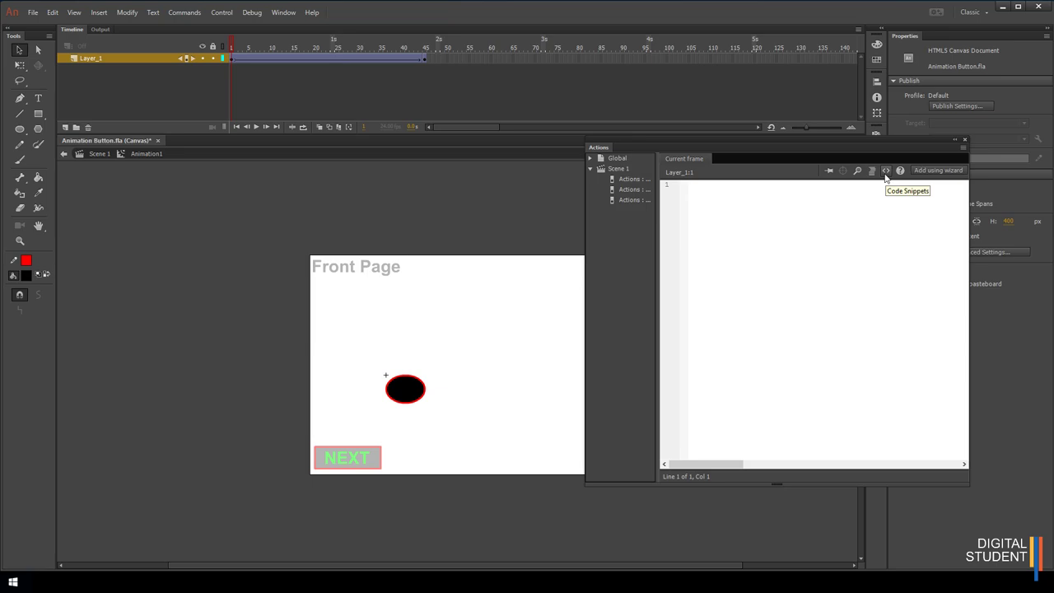
{"action": "left_click", "coordinate": [886, 171]}
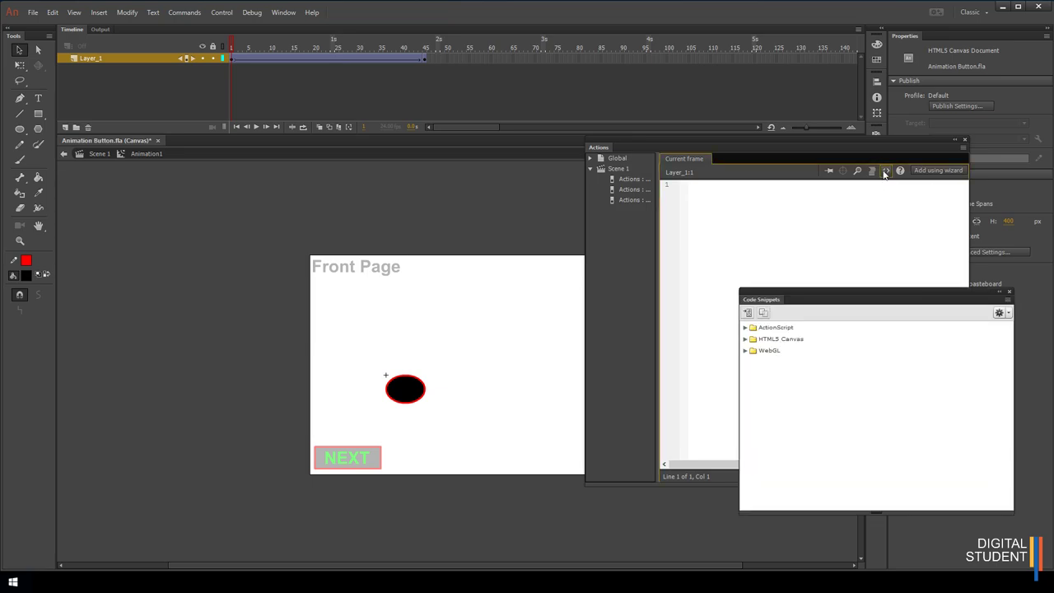
{"action": "left_click", "coordinate": [745, 339]}
{"action": "left_click", "coordinate": [754, 351]}
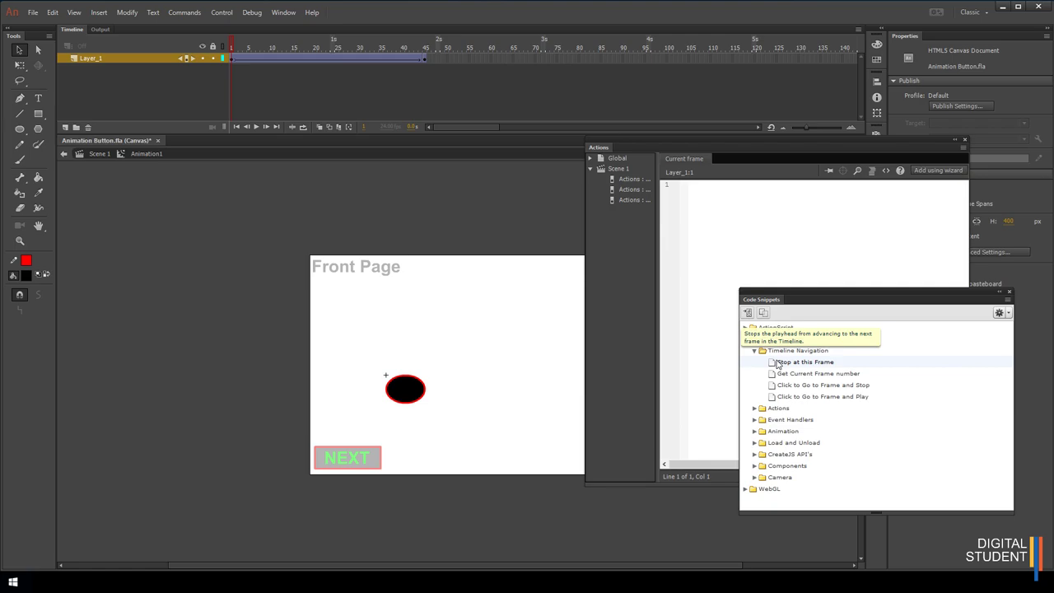
{"action": "double_click", "coordinate": [786, 363]}
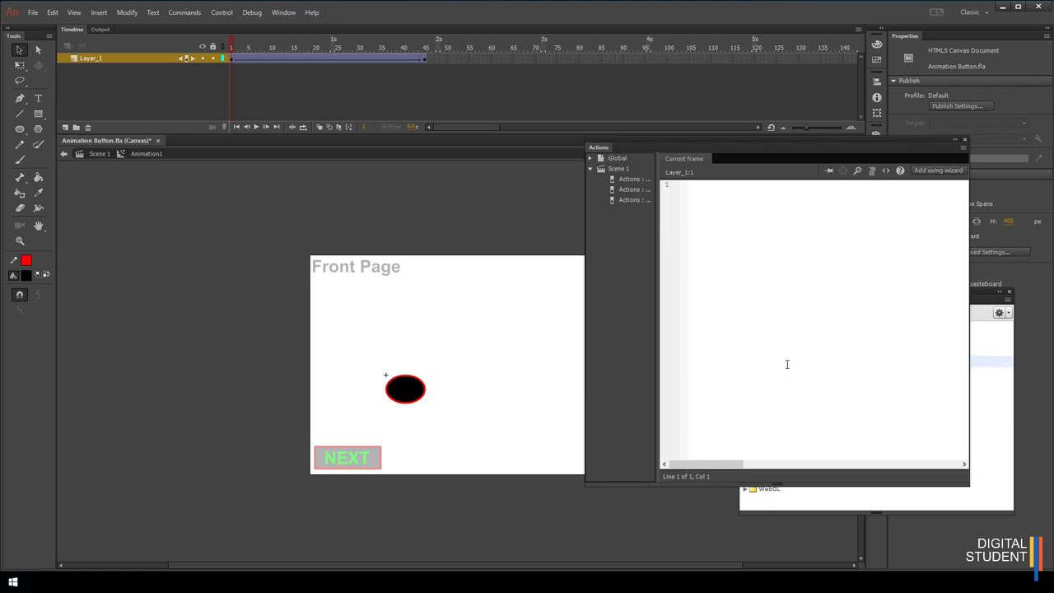
{"action": "left_click", "coordinate": [965, 140]}
{"action": "left_click", "coordinate": [1009, 291]}
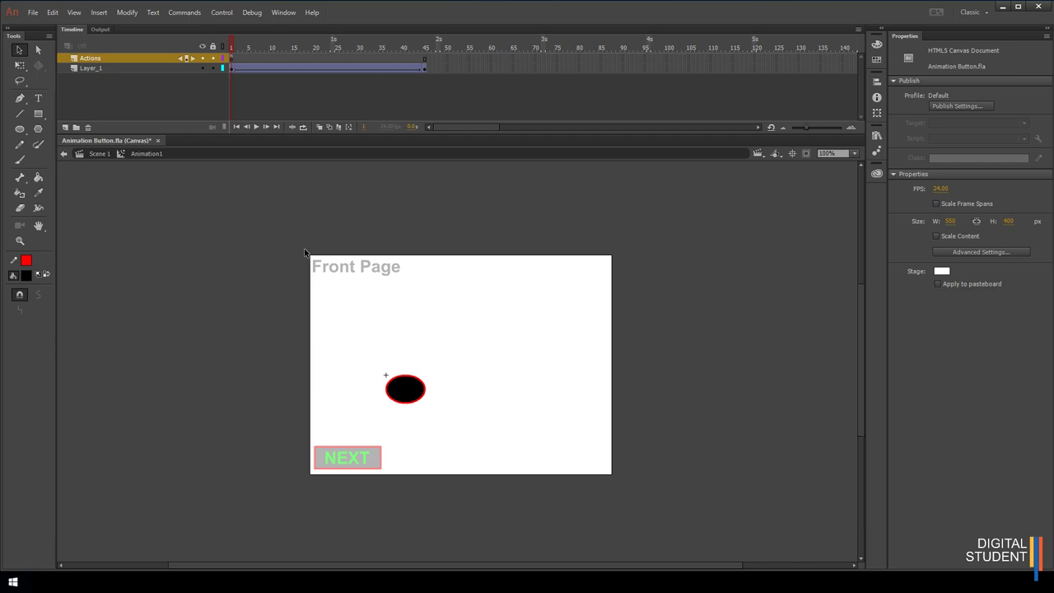
Step: Save the project from Scene 1 and test the movie in the browser, cycling through the pages with the NEXT button
{"action": "left_click", "coordinate": [103, 155]}
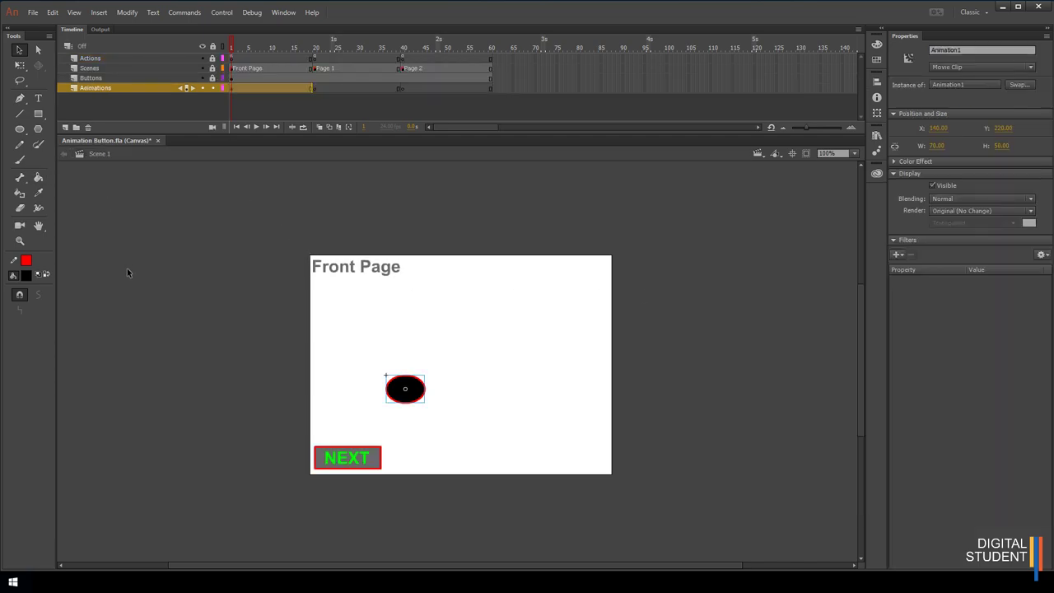
{"action": "key", "text": "ctrl+s"}
{"action": "key", "text": "ctrl+Return"}
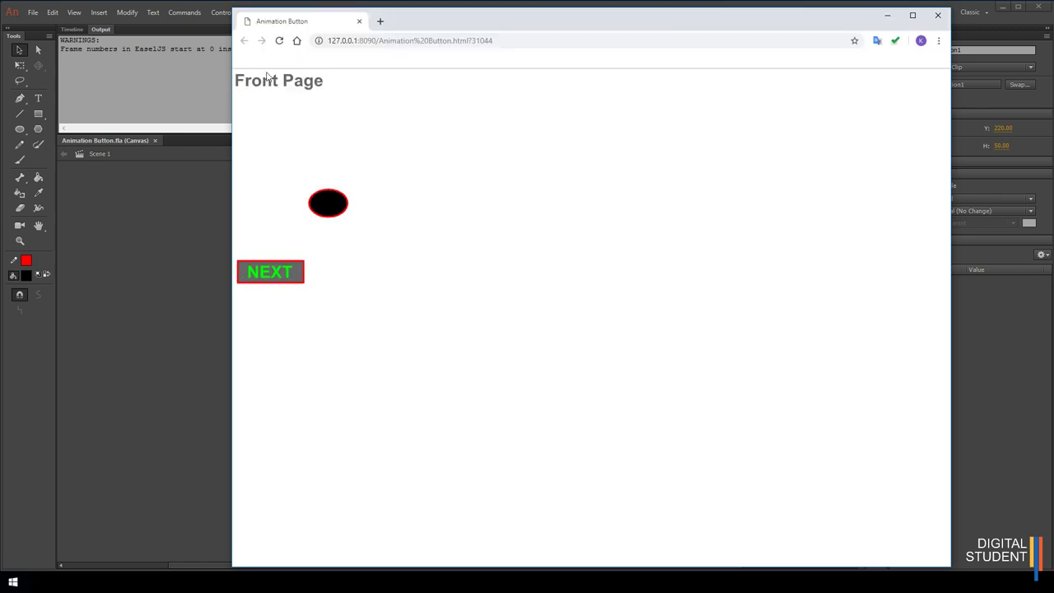
{"action": "left_click", "coordinate": [269, 282]}
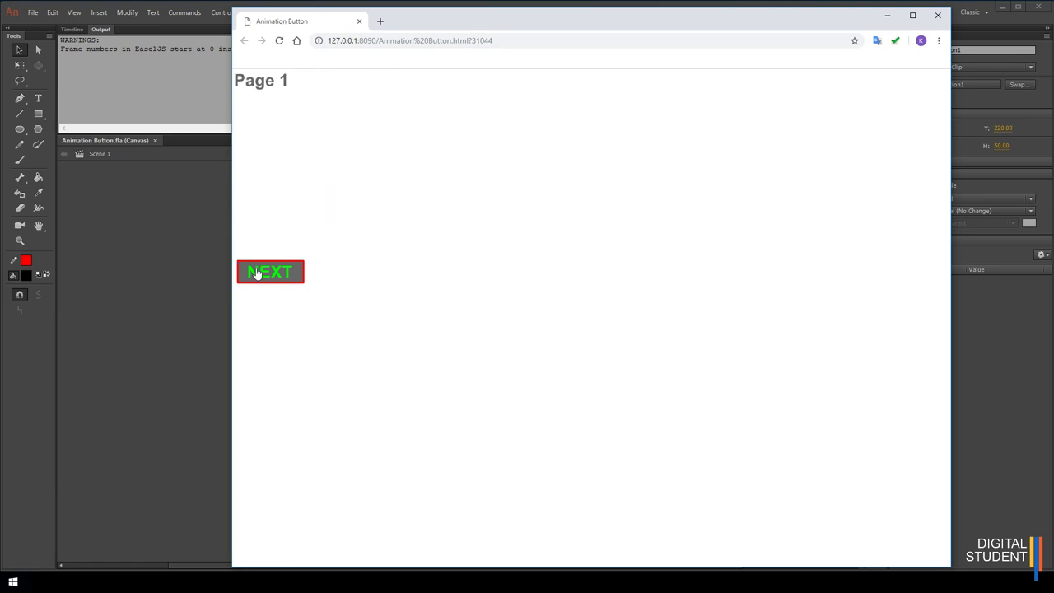
{"action": "left_click", "coordinate": [255, 275]}
{"action": "left_click", "coordinate": [255, 275]}
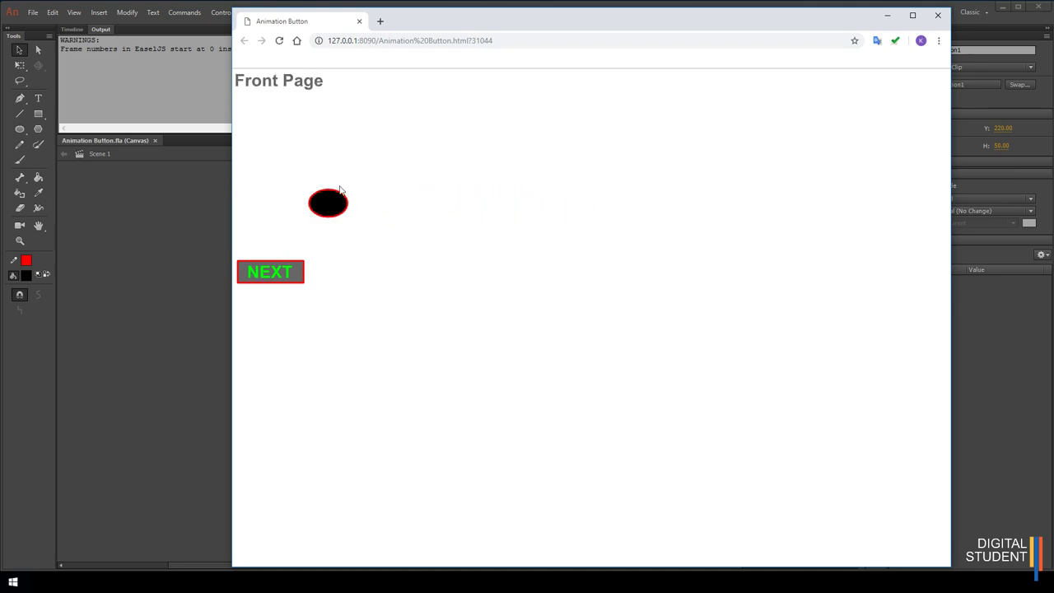
{"action": "left_click", "coordinate": [939, 16]}
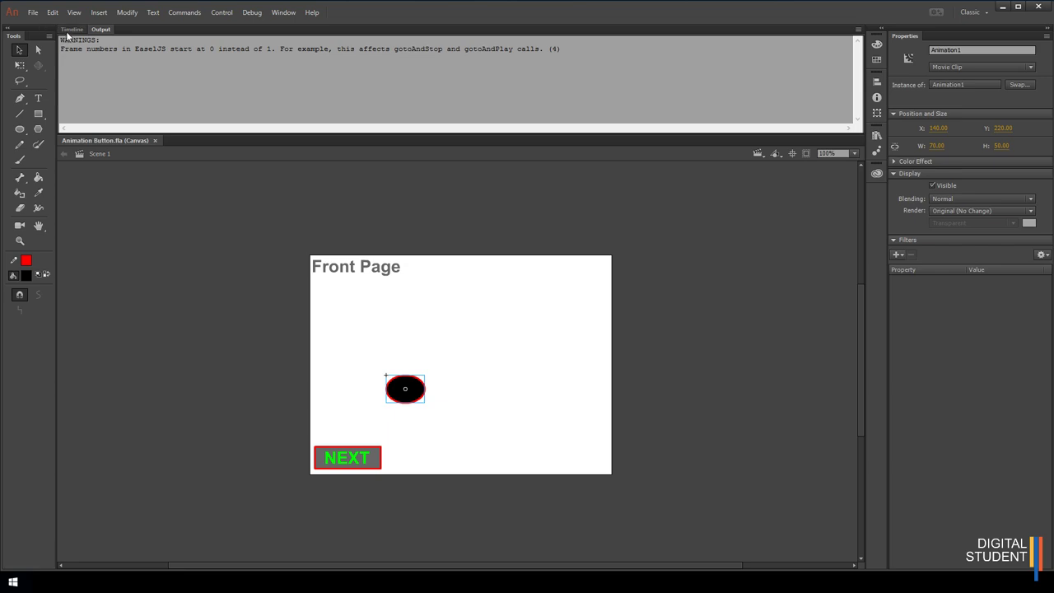
Step: Reopen the oval movie clip's timeline, rename its tween layer "Animation" and lock it
{"action": "left_click", "coordinate": [71, 29]}
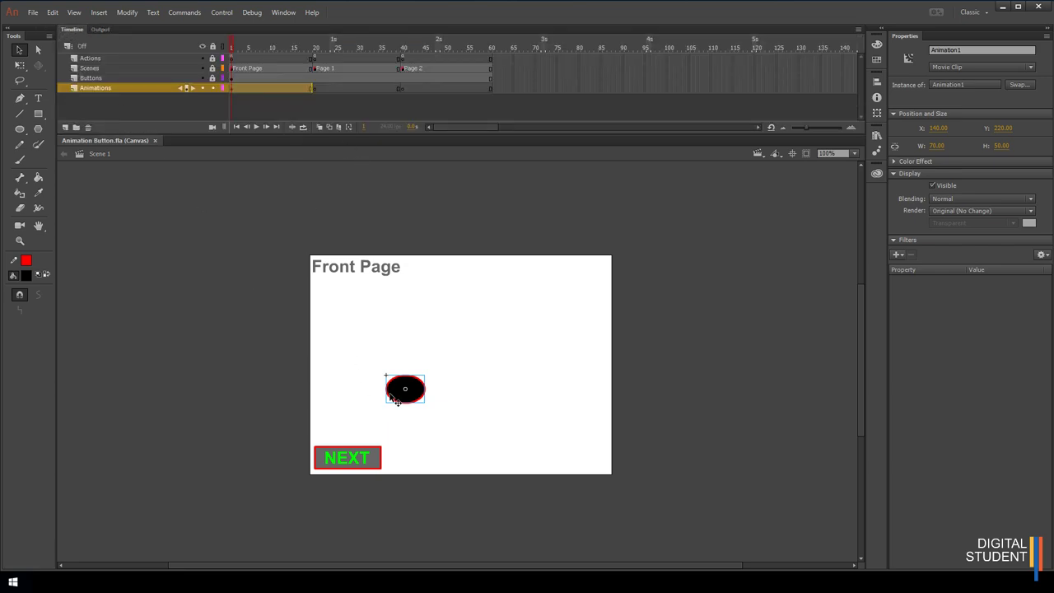
{"action": "double_click", "coordinate": [397, 395]}
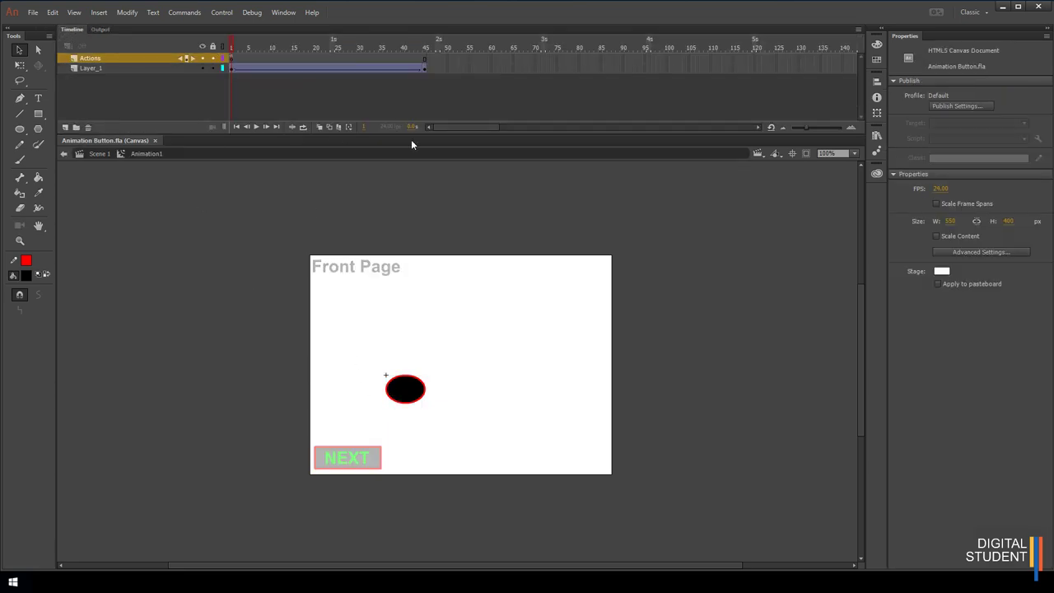
{"action": "double_click", "coordinate": [108, 67]}
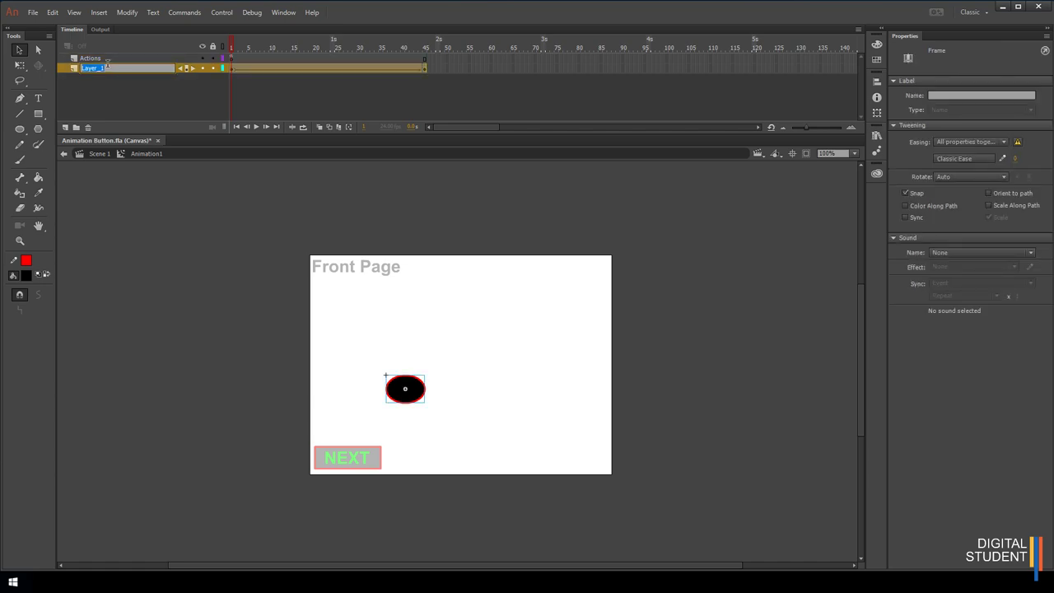
{"action": "type", "text": "Animation"}
{"action": "left_click", "coordinate": [120, 84]}
{"action": "left_click", "coordinate": [212, 68]}
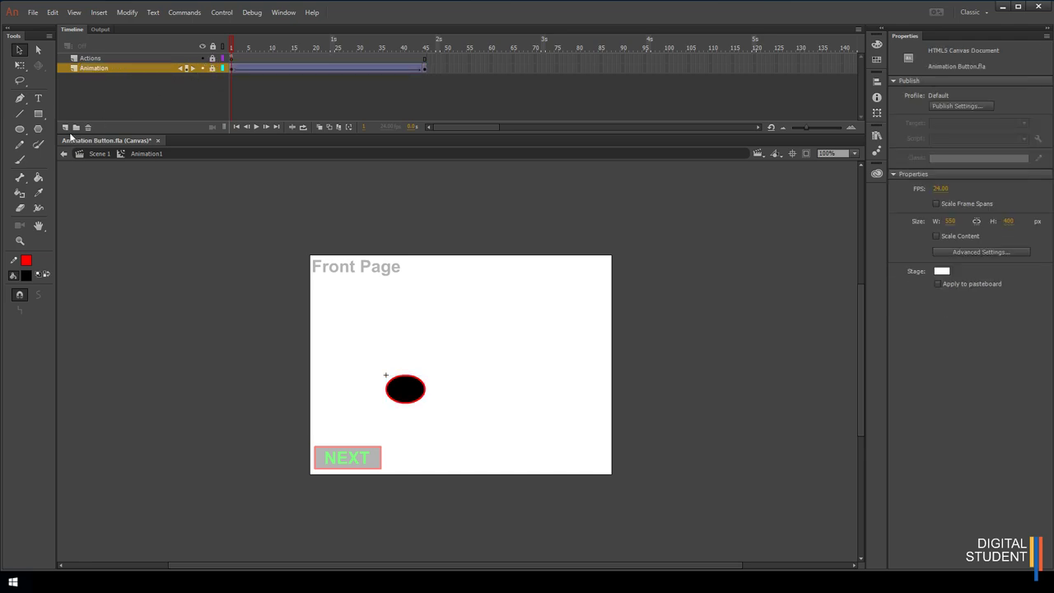
Step: Add a new layer named "Play Button" between the Actions and Animation layers of the movie clip
{"action": "left_click", "coordinate": [65, 128]}
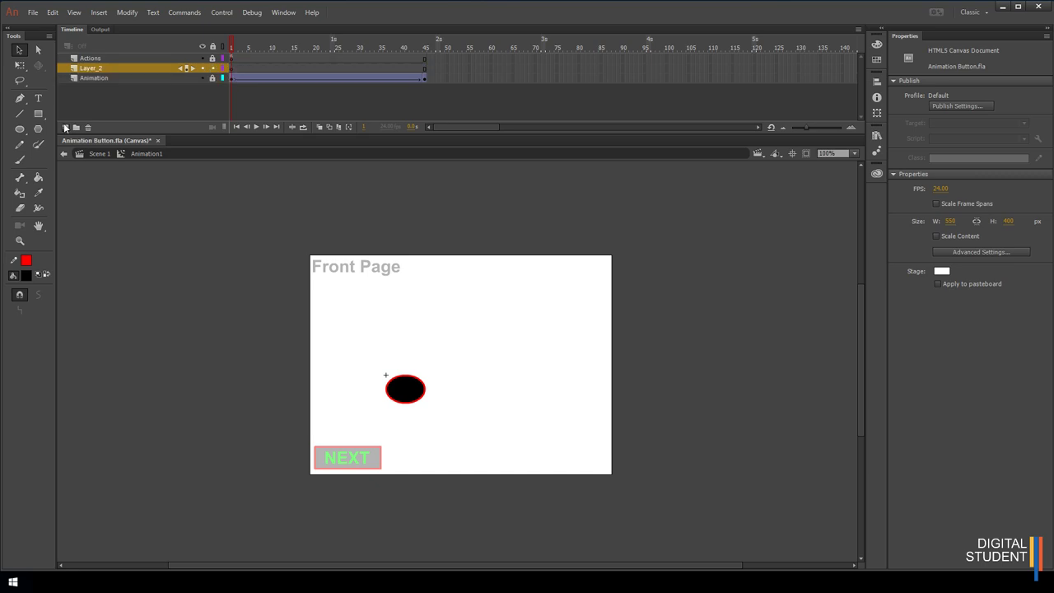
{"action": "double_click", "coordinate": [93, 67]}
{"action": "type", "text": "B"}
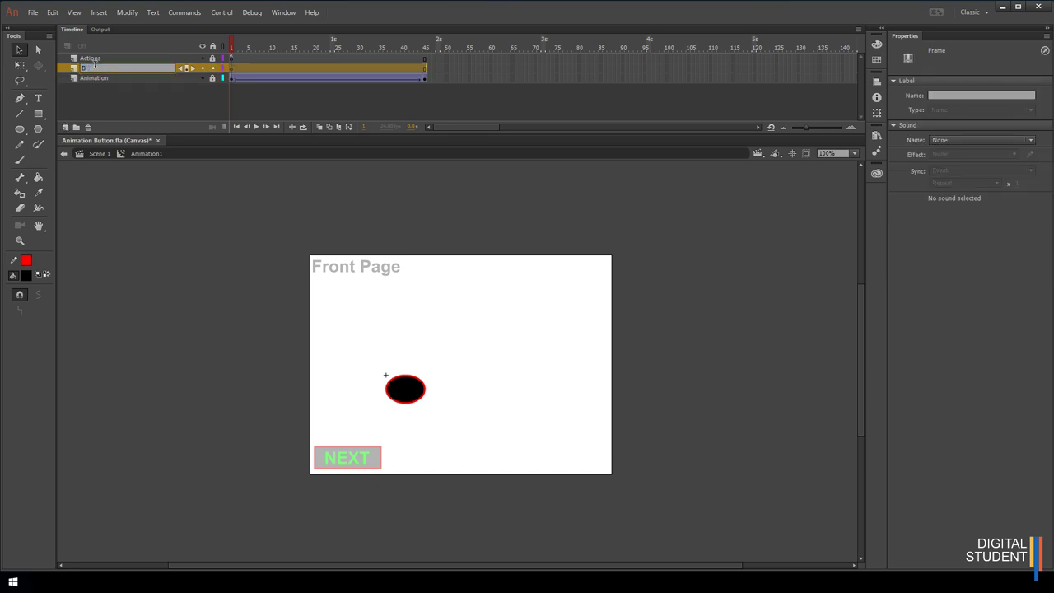
{"action": "type", "text": "utton"}
{"action": "left_click_drag", "start_coordinate": [100, 67], "coordinate": [82, 67]}
{"action": "type", "text": "Pla"}
{"action": "left_click", "coordinate": [181, 104]}
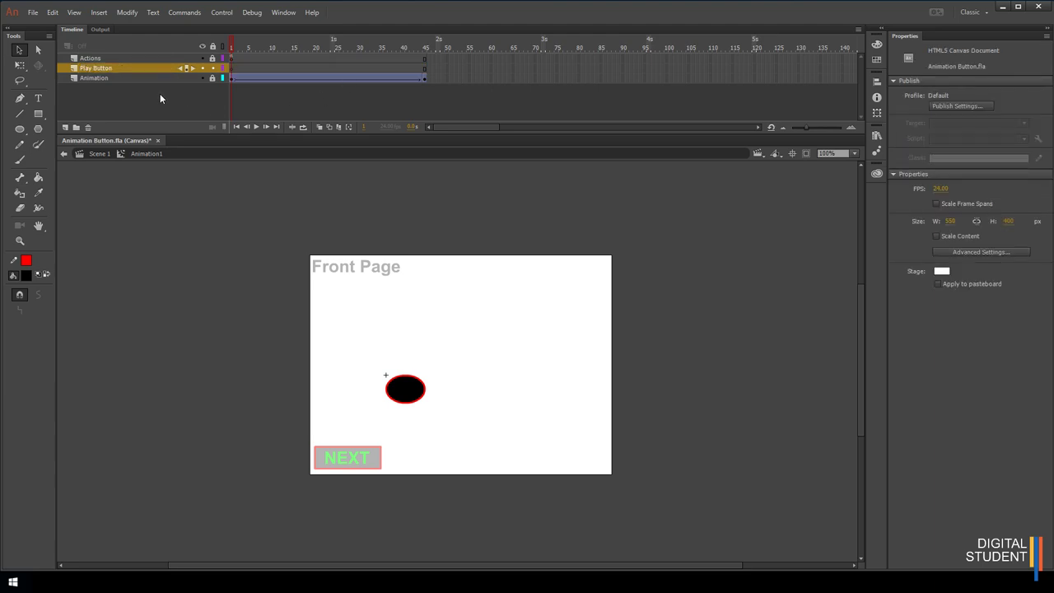
Step: Draw a black rectangle with a red outline near the stage's lower-right corner on frame 1 of the Play Button layer
{"action": "left_click", "coordinate": [233, 67]}
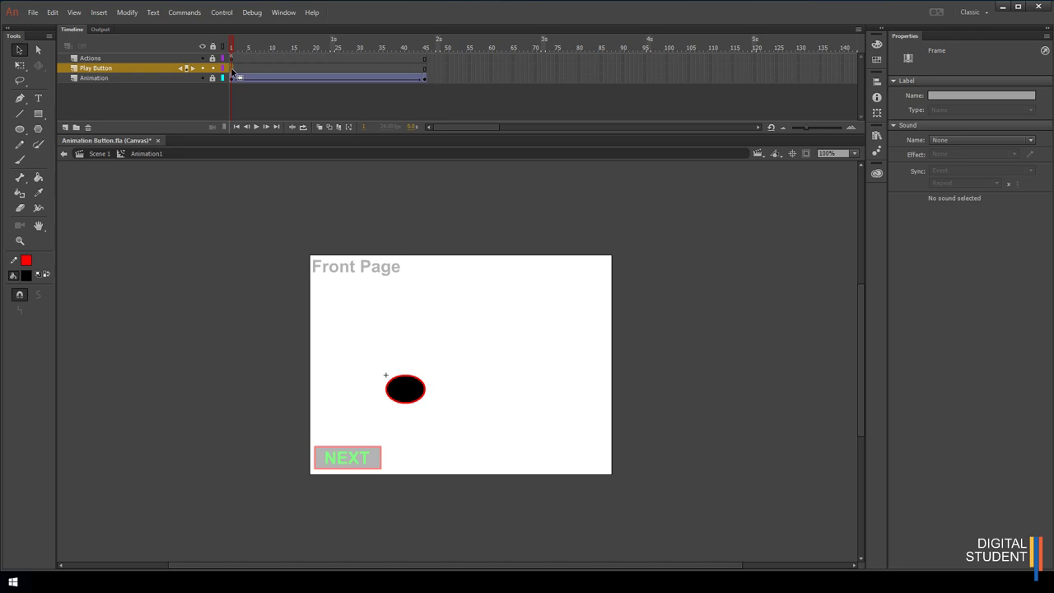
{"action": "left_click", "coordinate": [38, 113]}
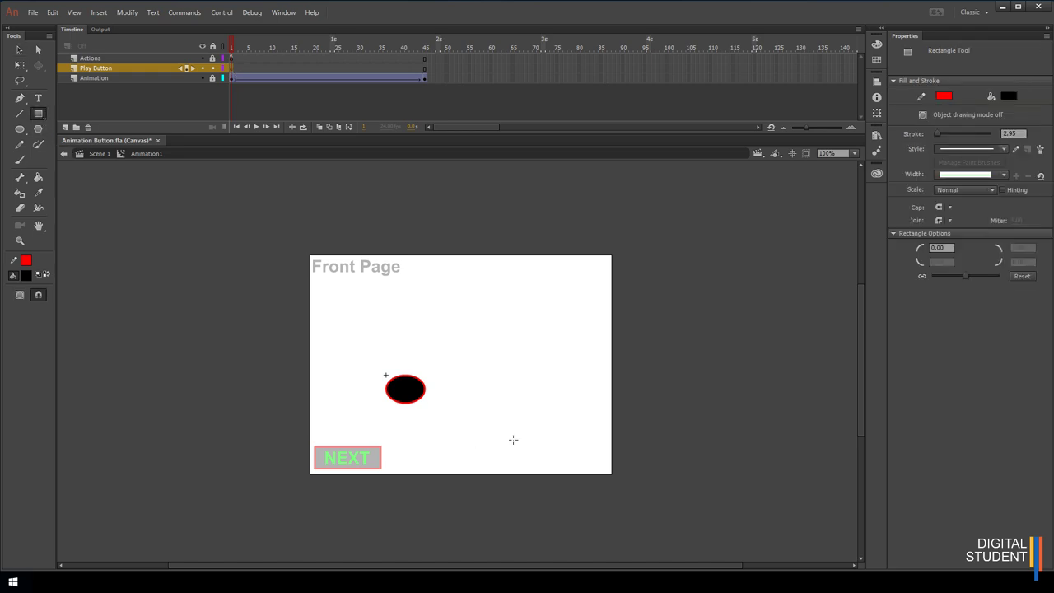
{"action": "left_click_drag", "start_coordinate": [517, 436], "coordinate": [589, 458]}
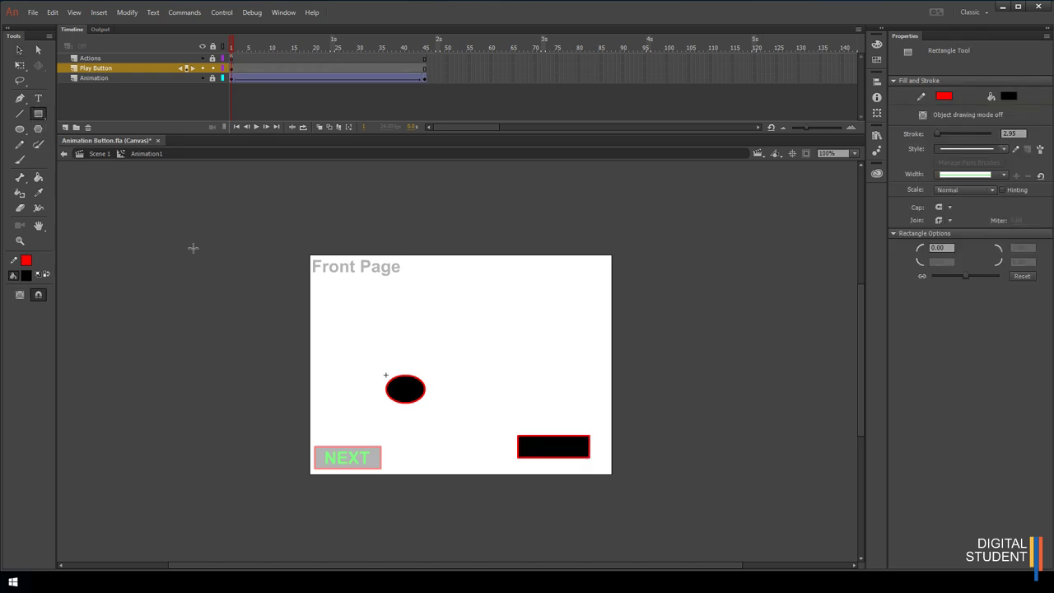
Step: Add the static text "Play" over the black rectangle on frame 1 of the Play Button layer
{"action": "left_click", "coordinate": [37, 99]}
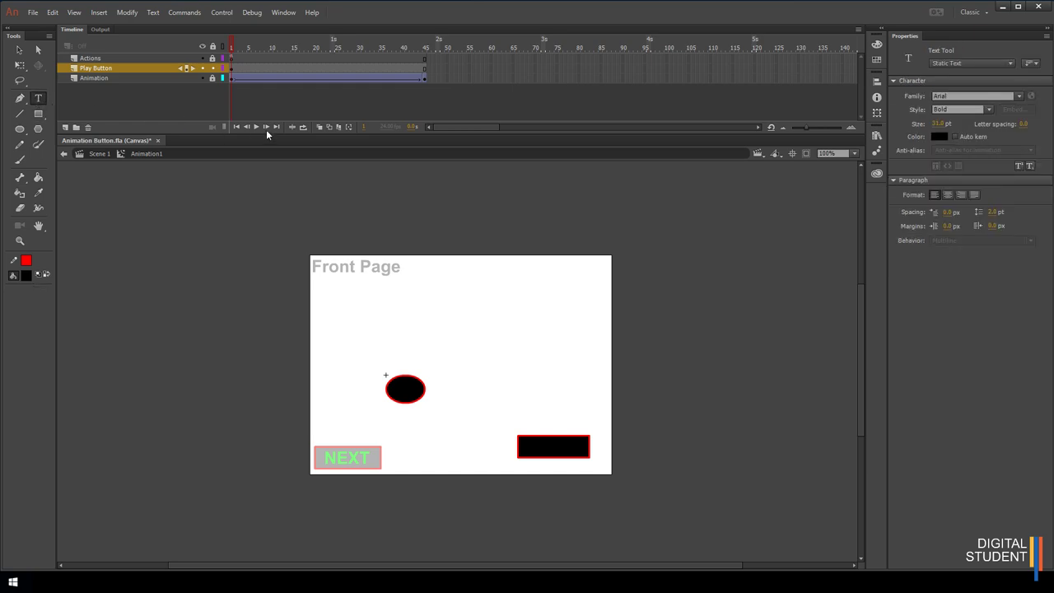
{"action": "left_click", "coordinate": [232, 70]}
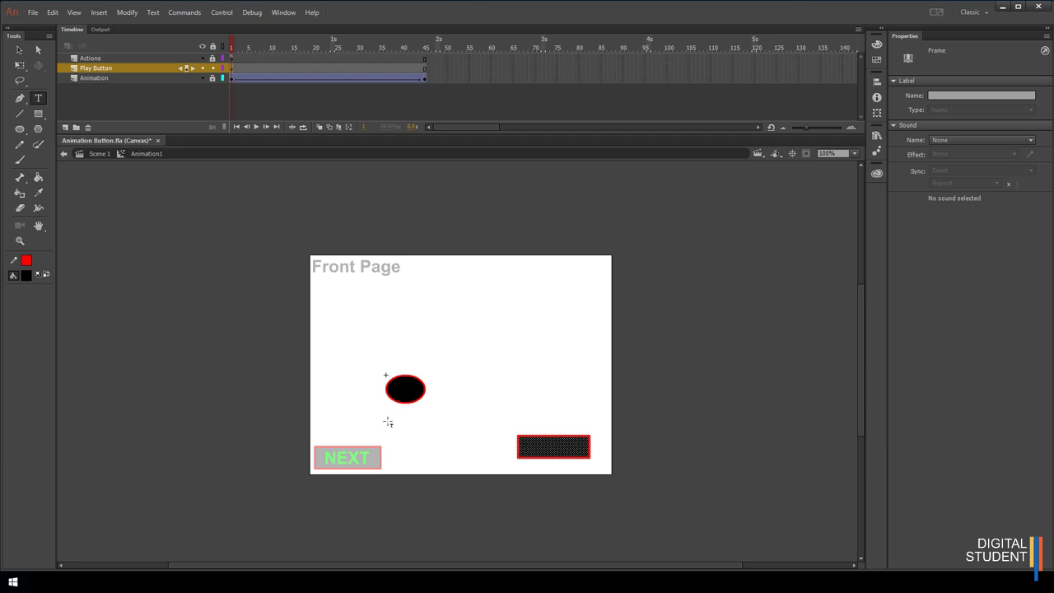
{"action": "left_click", "coordinate": [534, 448]}
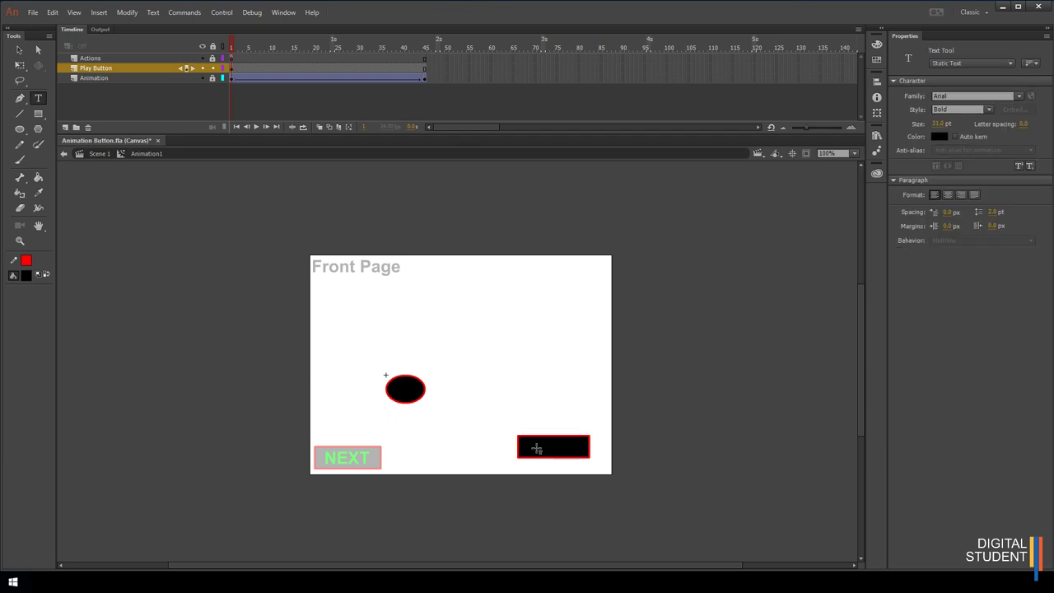
{"action": "left_click", "coordinate": [524, 435]}
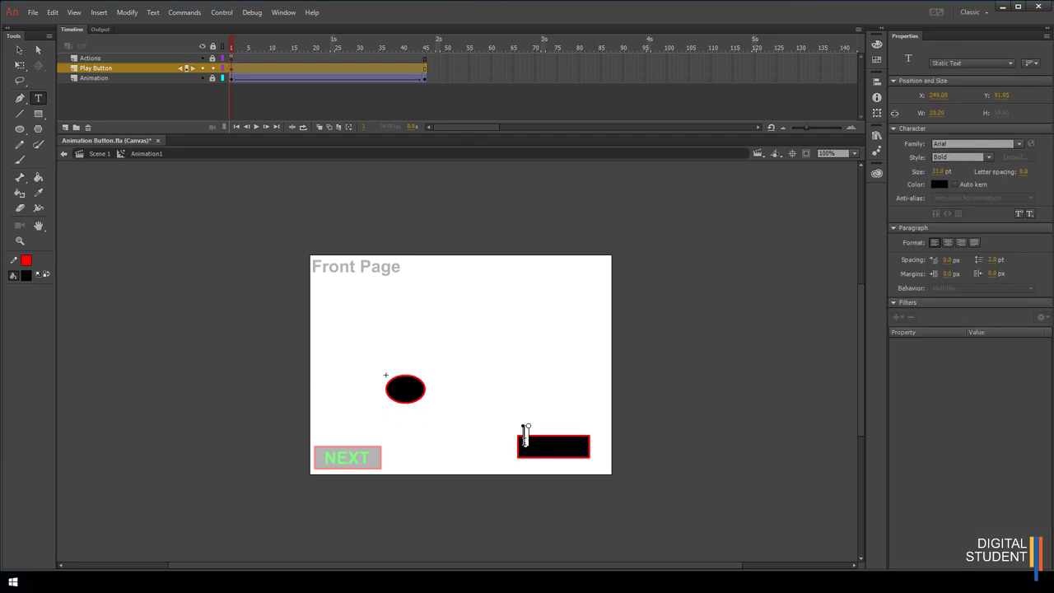
{"action": "type", "text": "Play"}
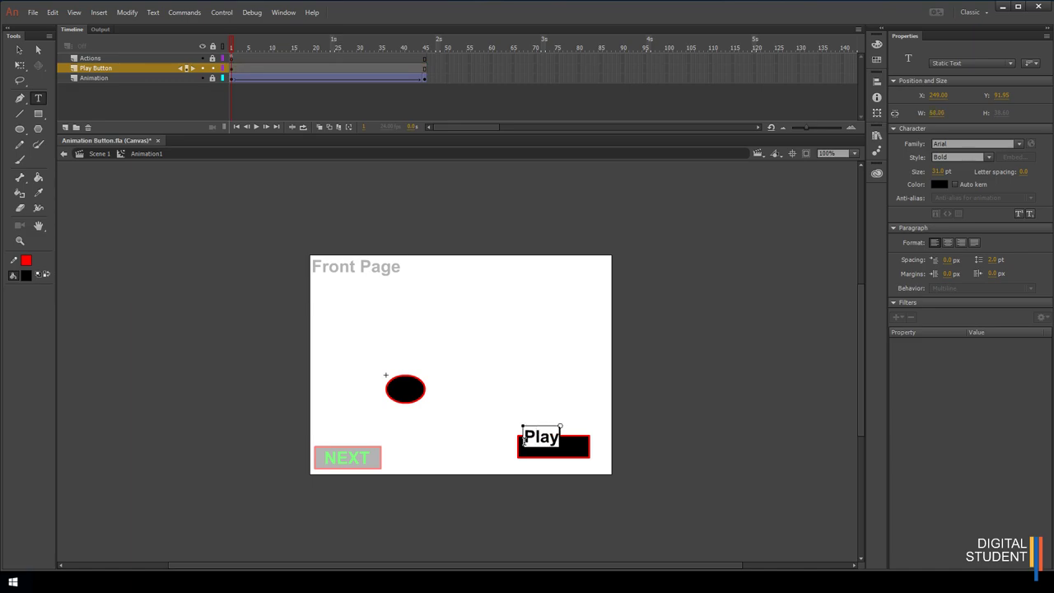
Step: Colour the "Play" text red and move it to the middle of the black rectangle
{"action": "left_click_drag", "start_coordinate": [524, 436], "coordinate": [560, 439]}
{"action": "left_click", "coordinate": [940, 184]}
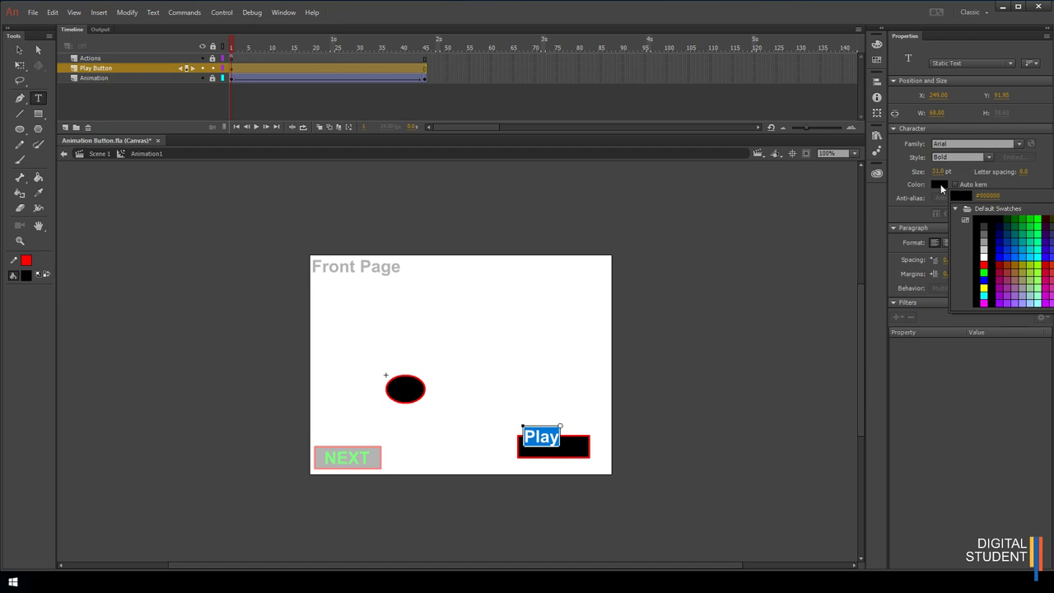
{"action": "left_click", "coordinate": [984, 263]}
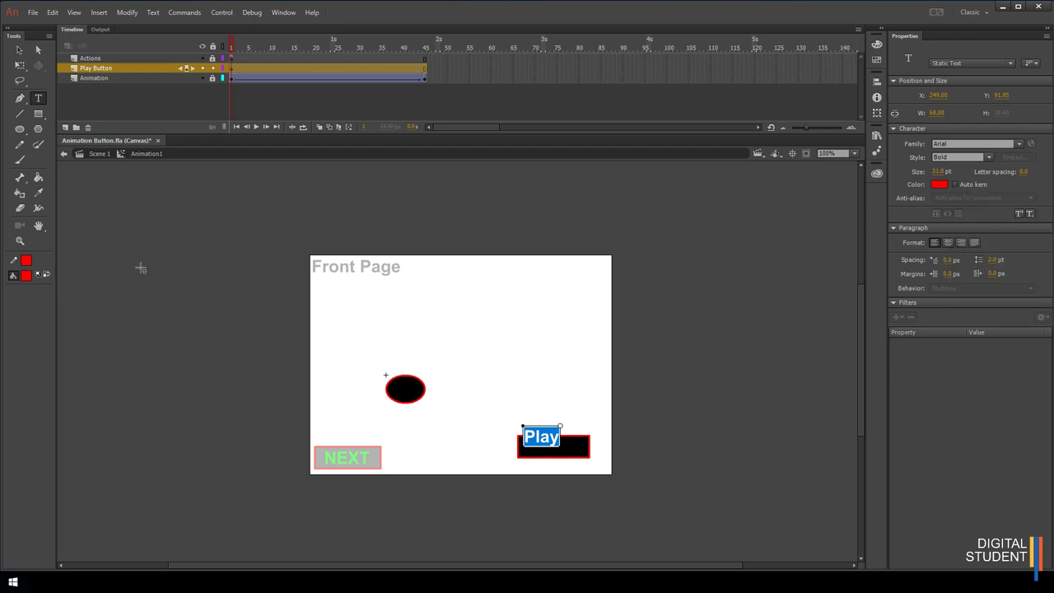
{"action": "left_click", "coordinate": [20, 49]}
{"action": "left_click_drag", "start_coordinate": [550, 444], "coordinate": [558, 449]}
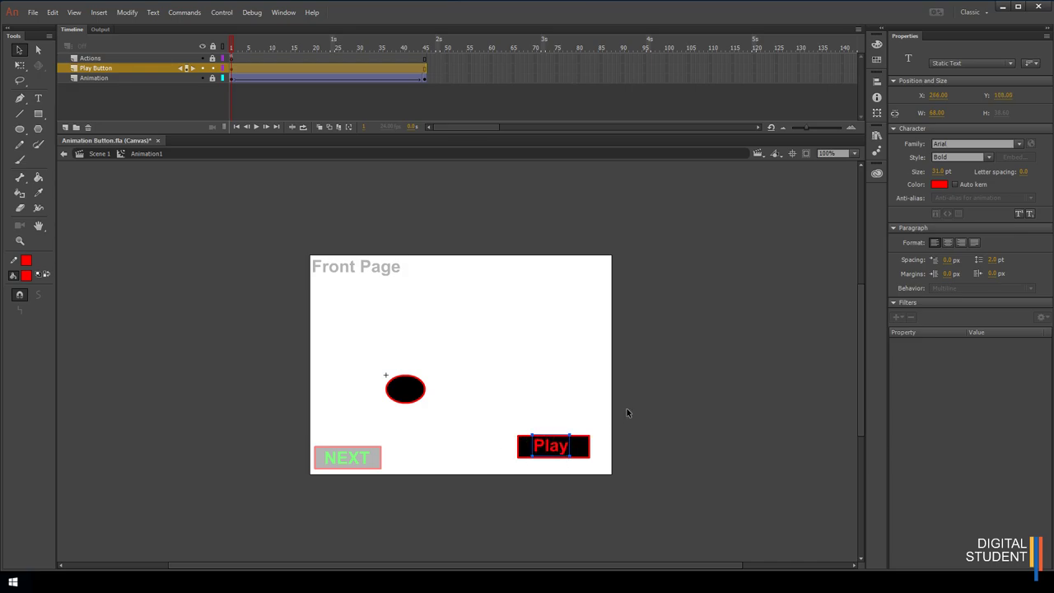
{"action": "left_click", "coordinate": [601, 419]}
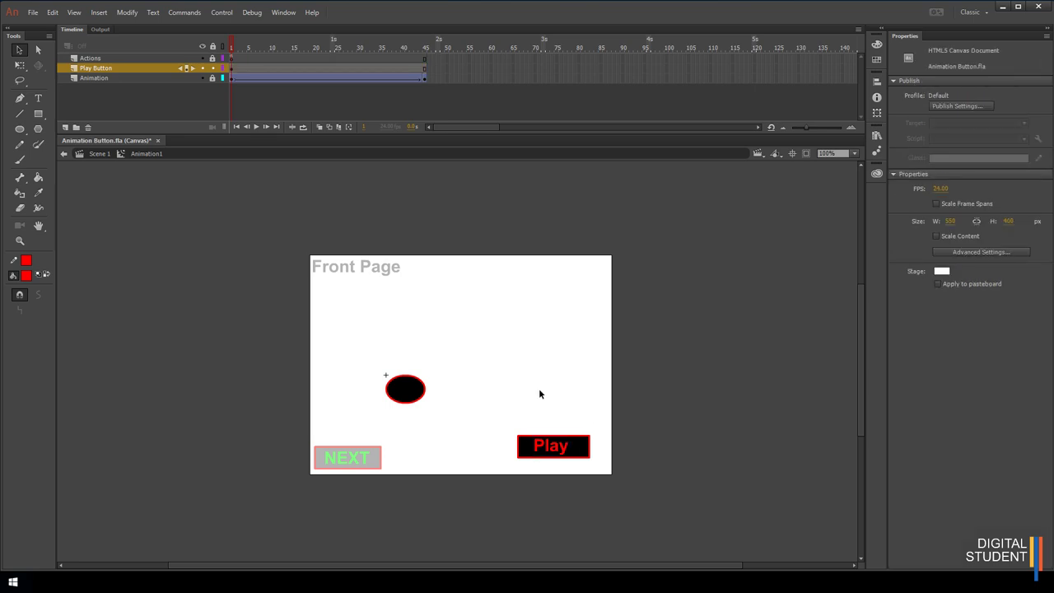
Step: Convert the rectangle and its "Play" text together into a Button symbol named "PlayButton"
{"action": "left_click_drag", "start_coordinate": [492, 406], "coordinate": [604, 475]}
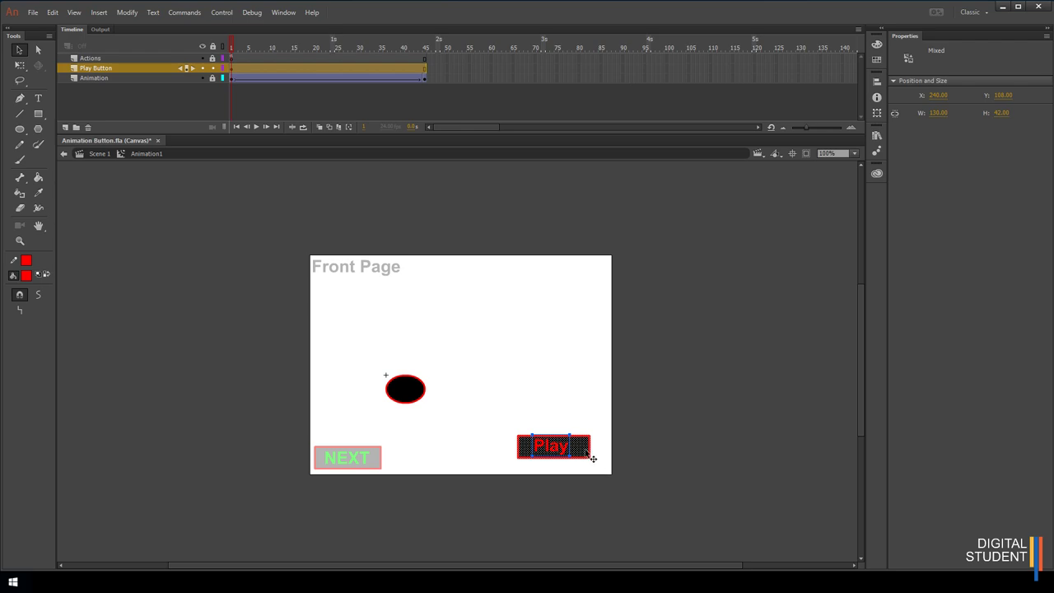
{"action": "right_click", "coordinate": [586, 452]}
{"action": "left_click", "coordinate": [632, 404]}
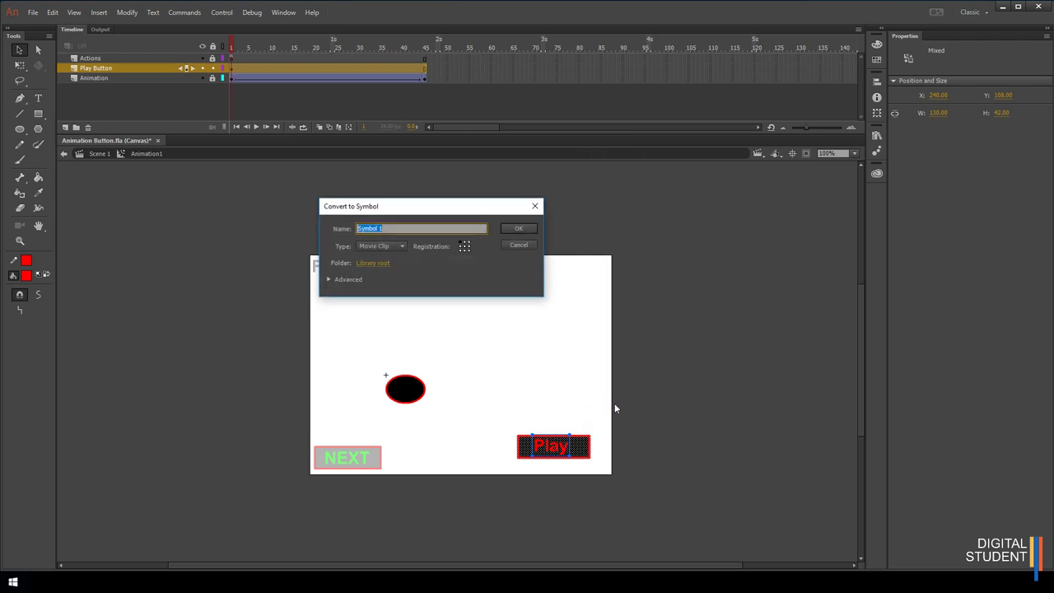
{"action": "type", "text": "P"}
{"action": "left_click", "coordinate": [401, 246]}
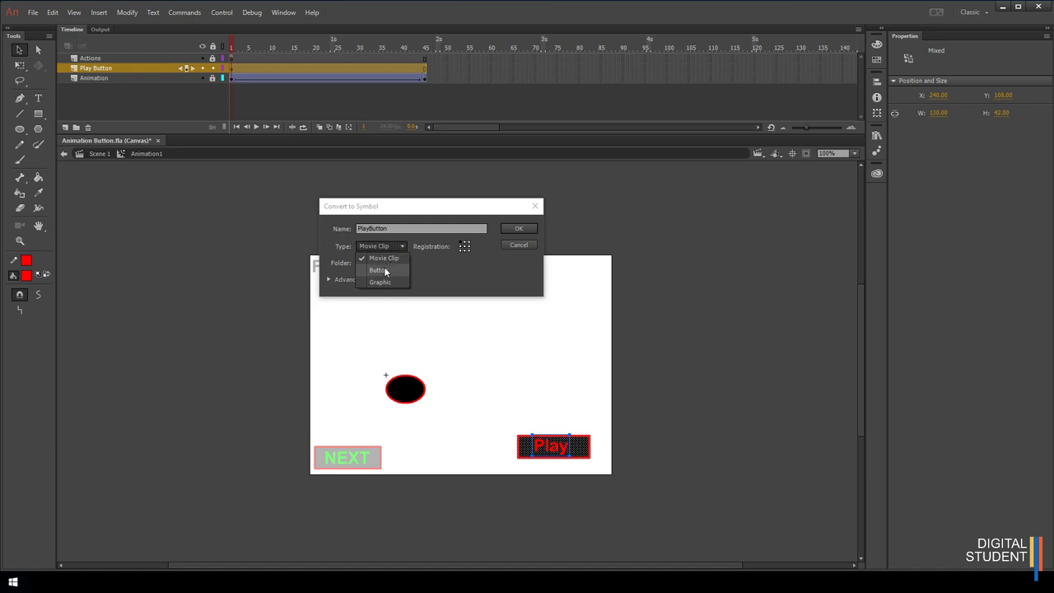
{"action": "left_click", "coordinate": [384, 271]}
{"action": "left_click", "coordinate": [519, 229]}
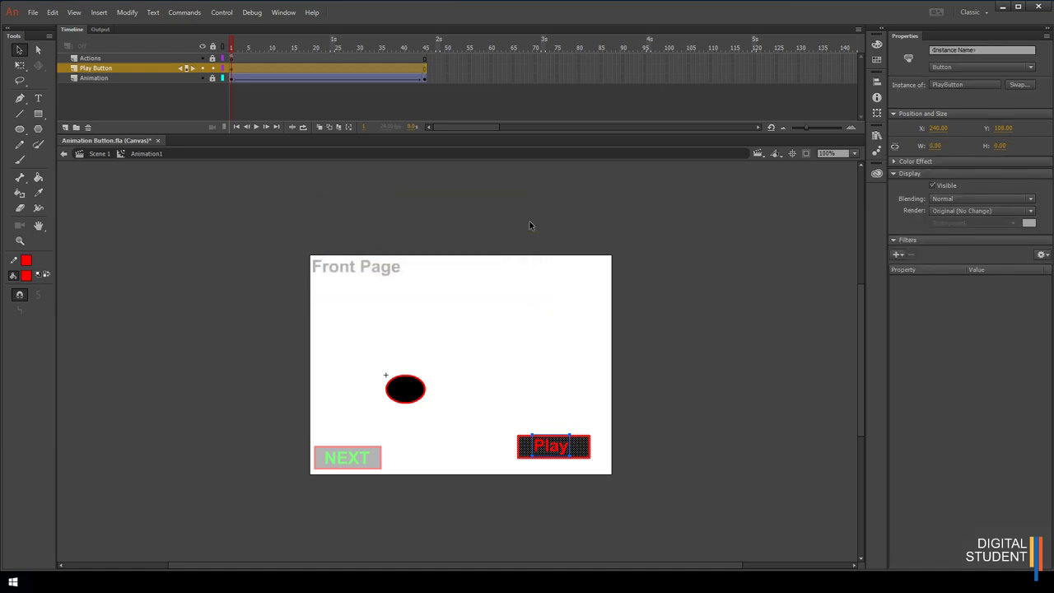
Step: Give the new button the instance name "PlayButton"
{"action": "left_click", "coordinate": [971, 48]}
{"action": "type", "text": "PlayButton"}
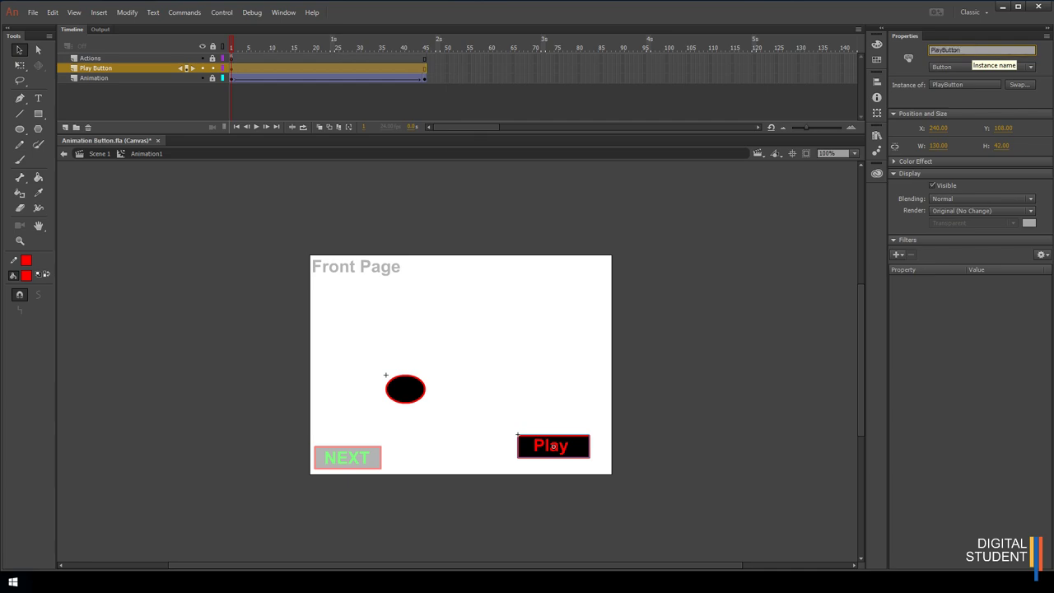
{"action": "key", "text": "Return"}
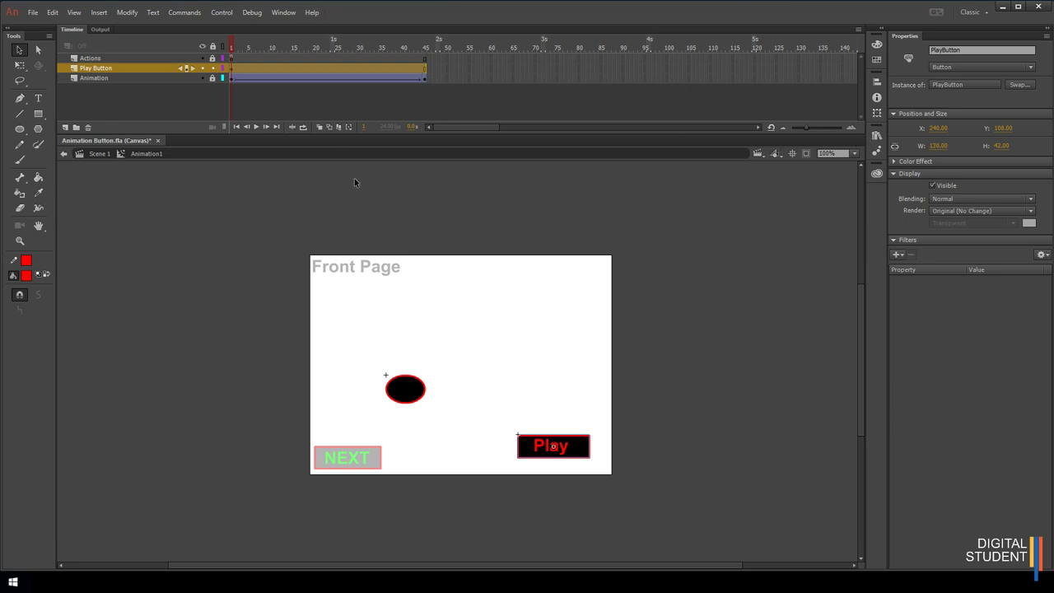
Step: Add the HTML5 Canvas "Click to Go to Frame and Play" code snippet to the Play button
{"action": "left_click", "coordinate": [519, 414]}
{"action": "left_click", "coordinate": [529, 449]}
{"action": "key", "text": "F9"}
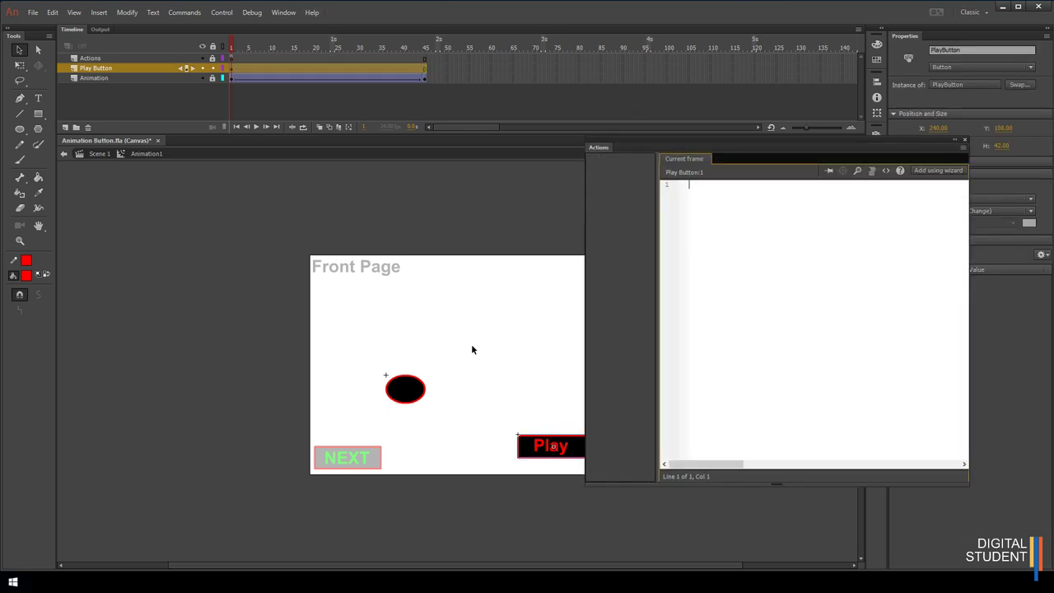
{"action": "left_click", "coordinate": [885, 170]}
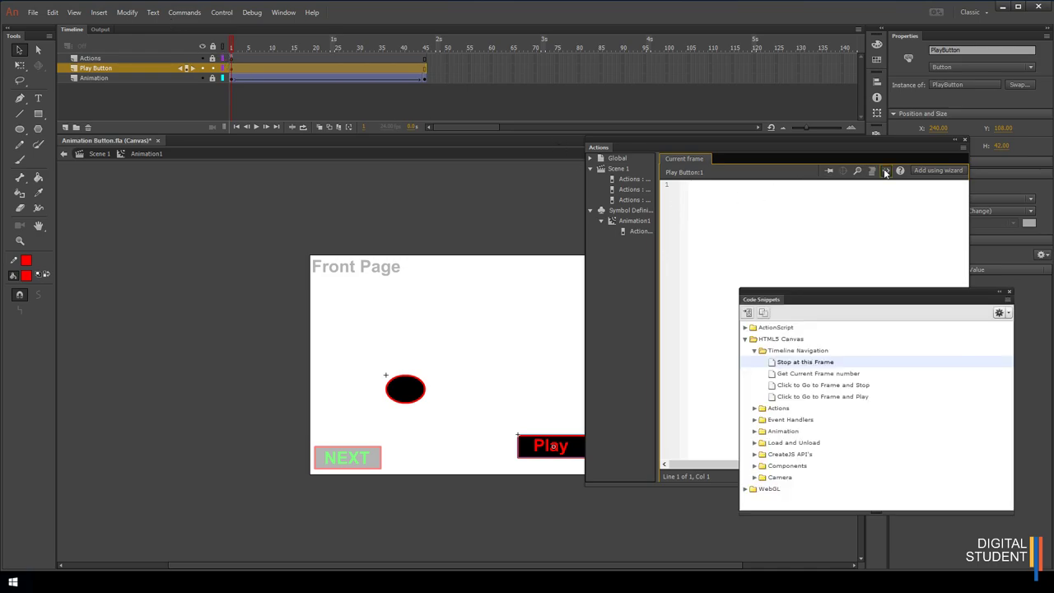
{"action": "left_click", "coordinate": [744, 339]}
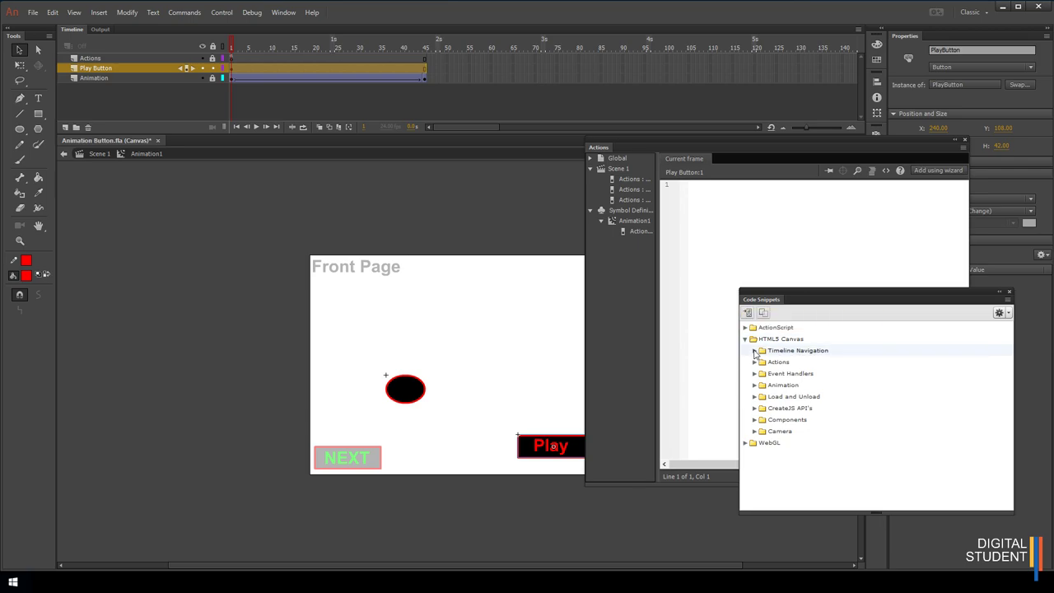
{"action": "left_click", "coordinate": [753, 349]}
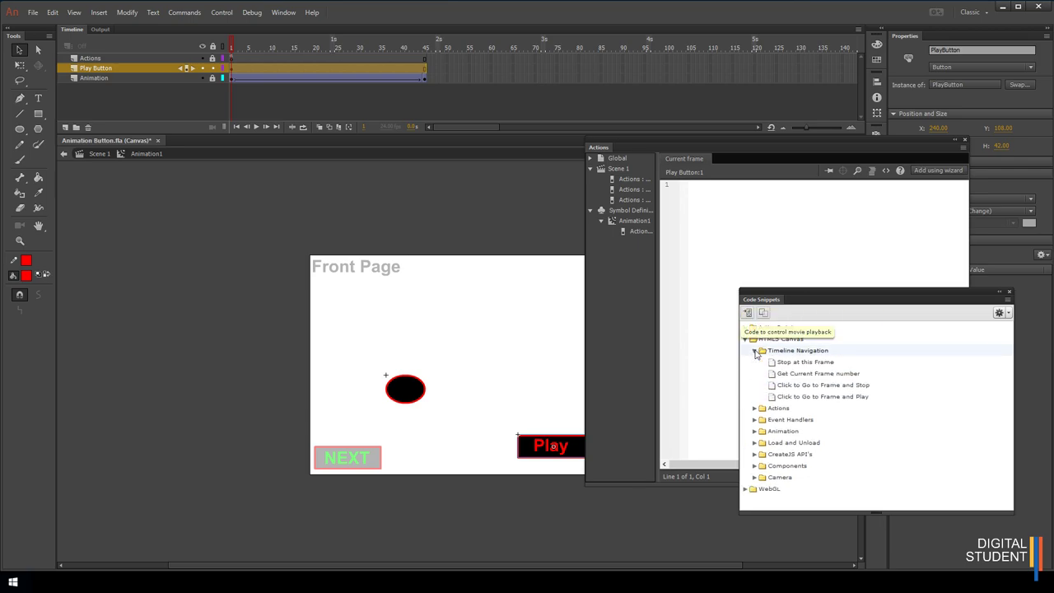
{"action": "double_click", "coordinate": [808, 399]}
{"action": "left_click", "coordinate": [801, 398]}
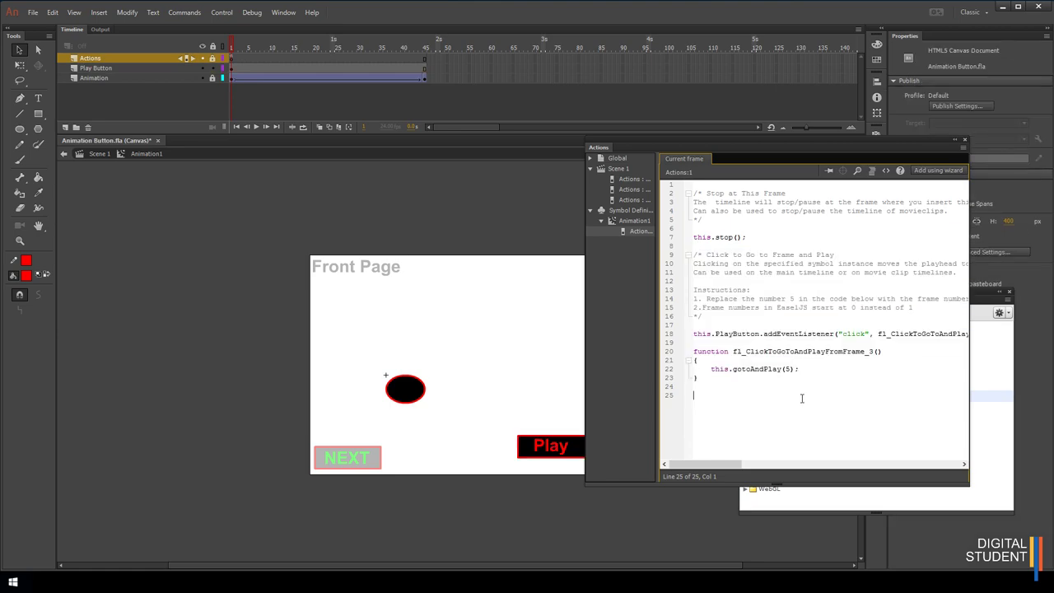
Step: Edit the frame number in the snippet's gotoAndPlay call, and close the Actions and Code Snippets windows
{"action": "left_click", "coordinate": [789, 369]}
{"action": "key", "text": "BackSpace"}
{"action": "left_click", "coordinate": [964, 139]}
{"action": "left_click", "coordinate": [1009, 292]}
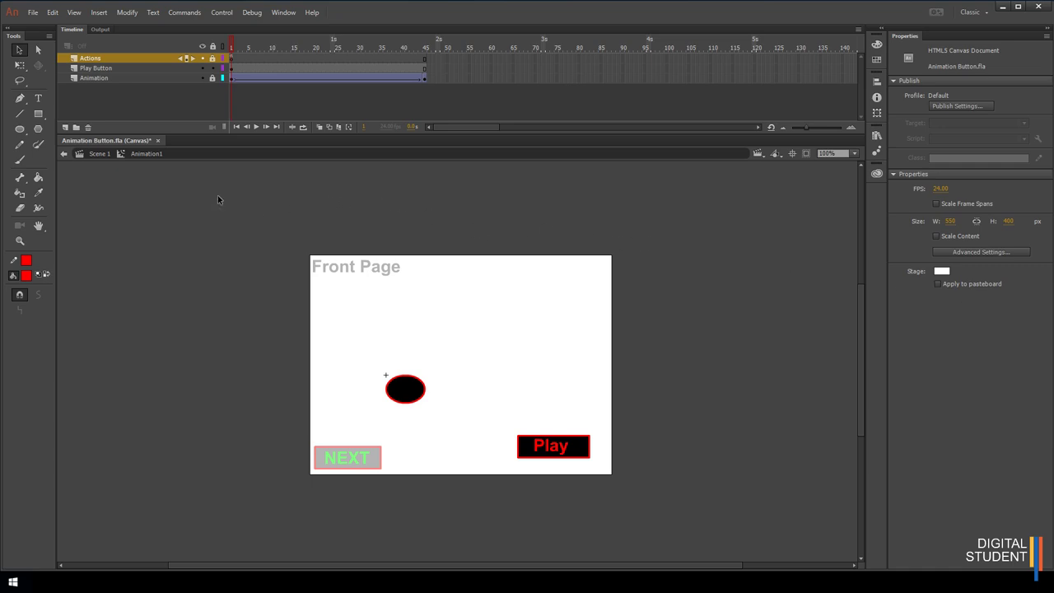
Step: Return to Scene 1 and review the Animations layer's frames for each page, plus the oval movie clip's own timeline
{"action": "left_click", "coordinate": [98, 154]}
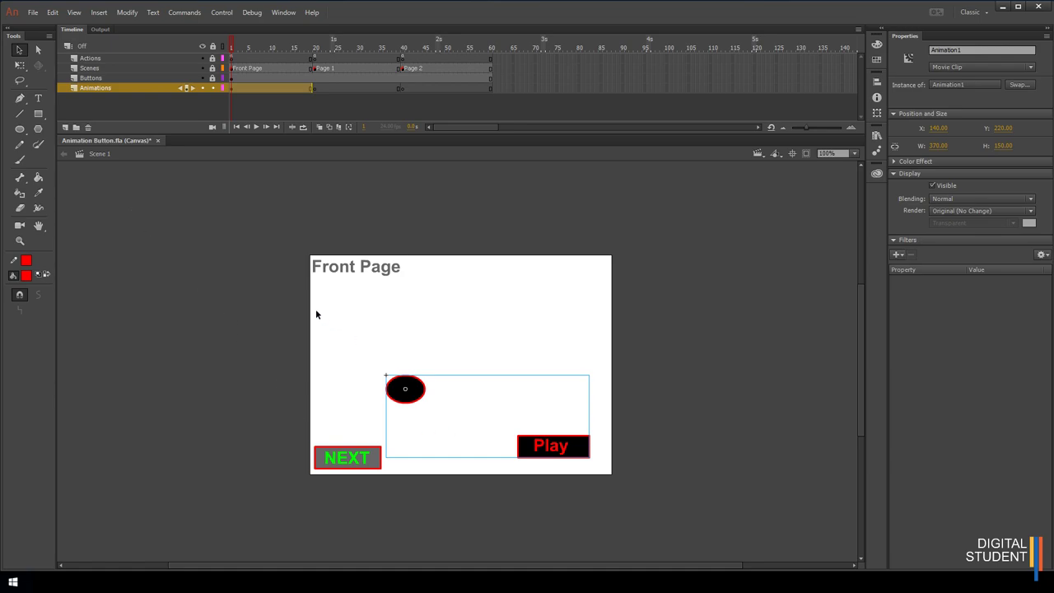
{"action": "left_click", "coordinate": [317, 59]}
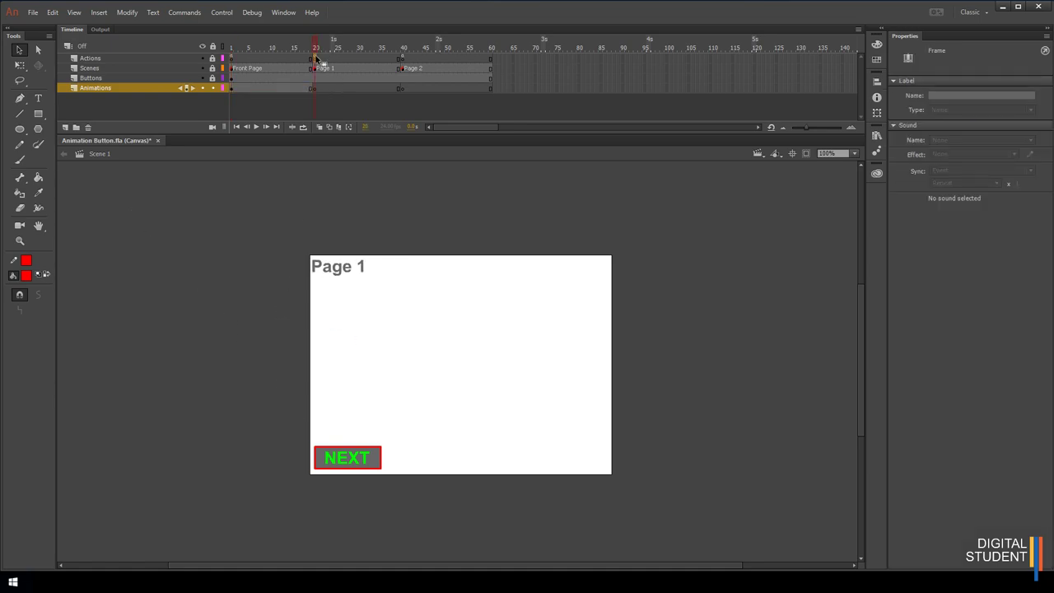
{"action": "left_click", "coordinate": [257, 87]}
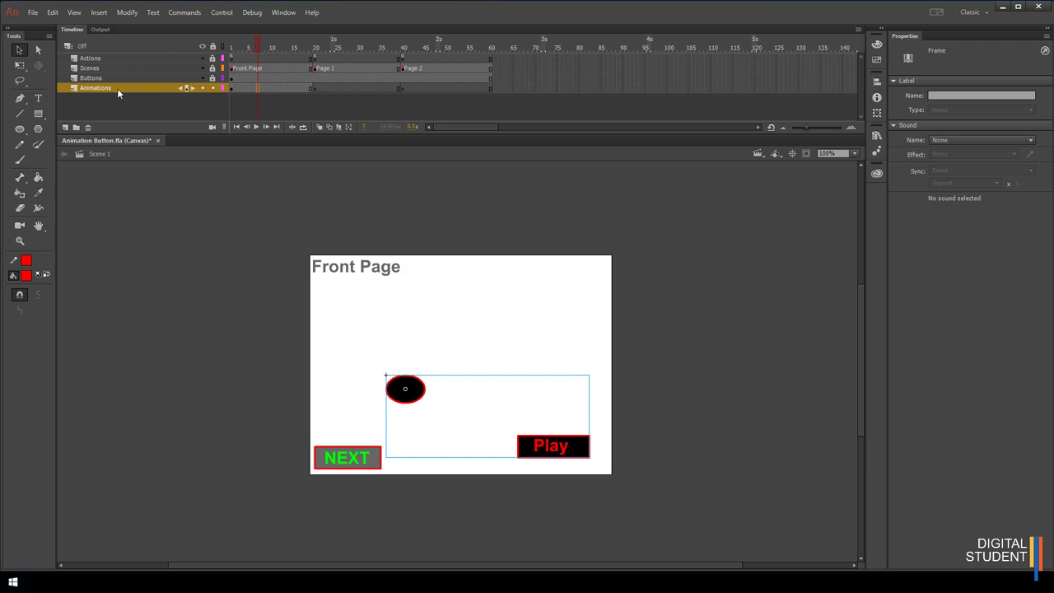
{"action": "left_click", "coordinate": [240, 89]}
{"action": "left_click", "coordinate": [316, 87]}
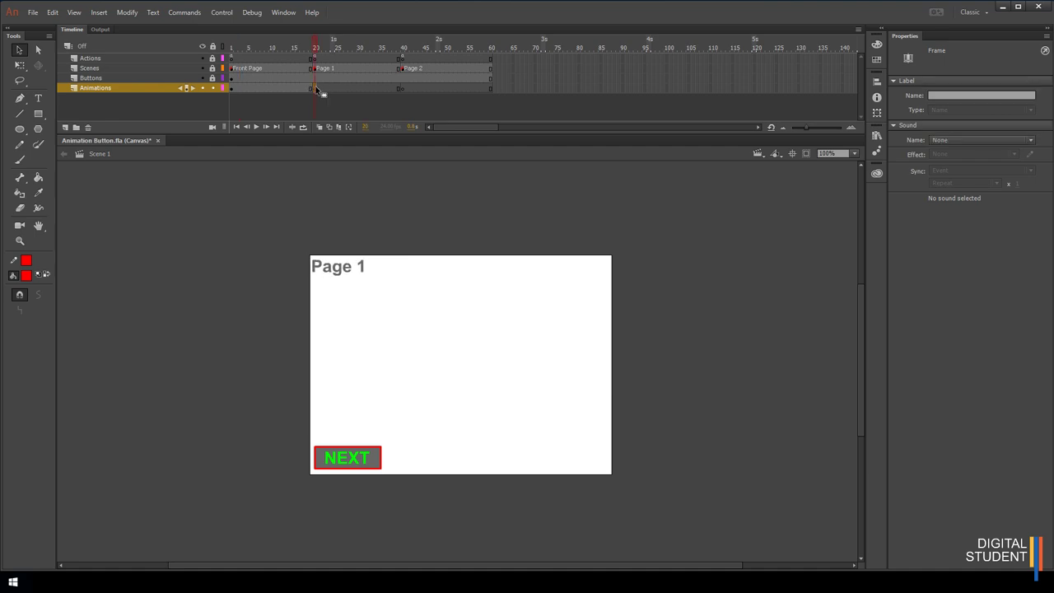
{"action": "left_click", "coordinate": [411, 88]}
{"action": "left_click", "coordinate": [236, 88]}
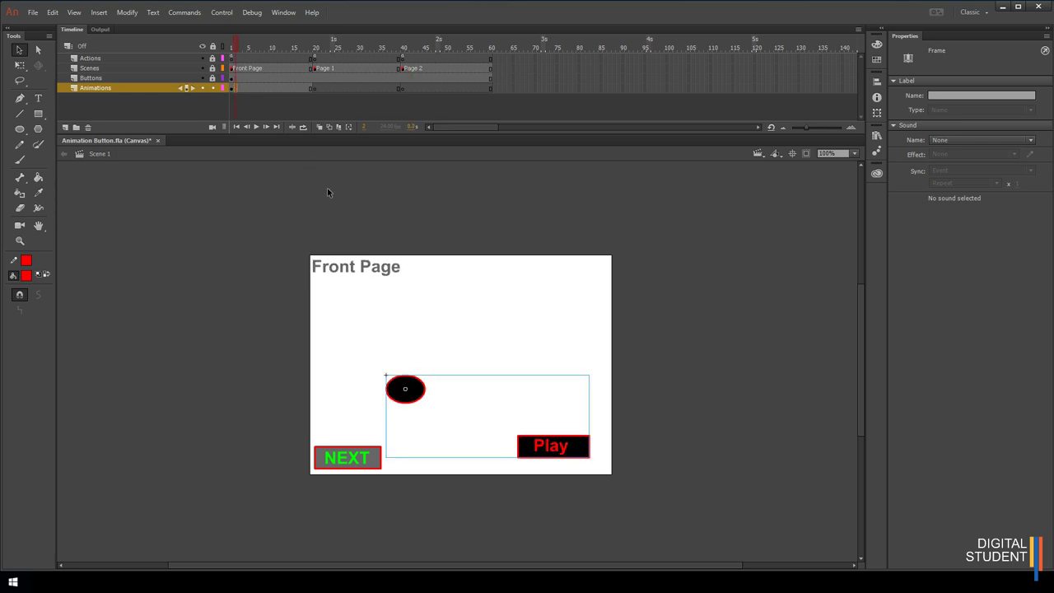
{"action": "left_click", "coordinate": [415, 391]}
{"action": "double_click", "coordinate": [415, 391]}
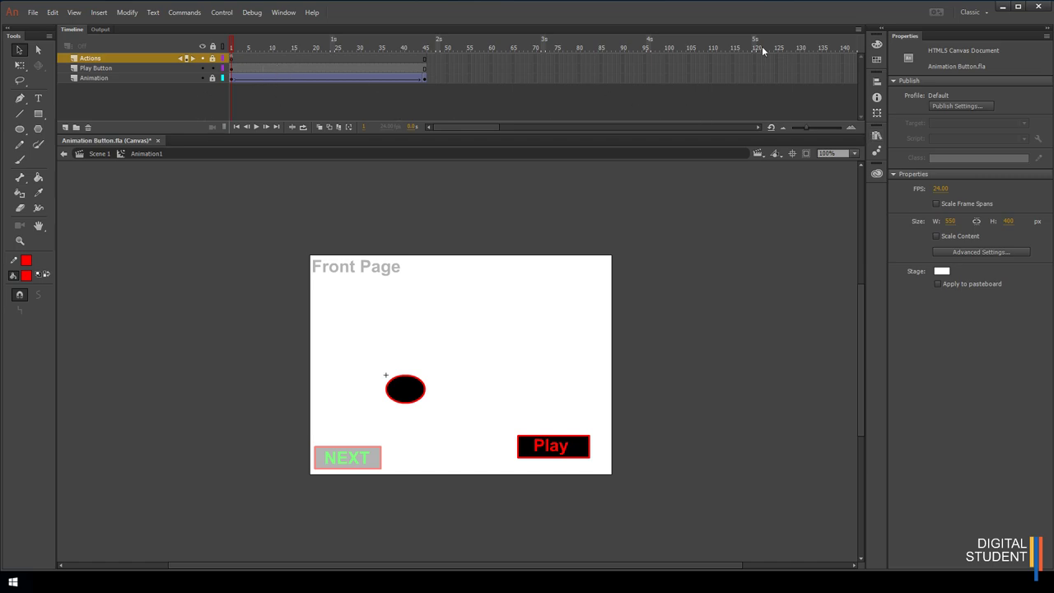
Step: Save the project from Scene 1 and test the movie in the browser using the Play and NEXT buttons, closing the test page when done
{"action": "left_click", "coordinate": [101, 157]}
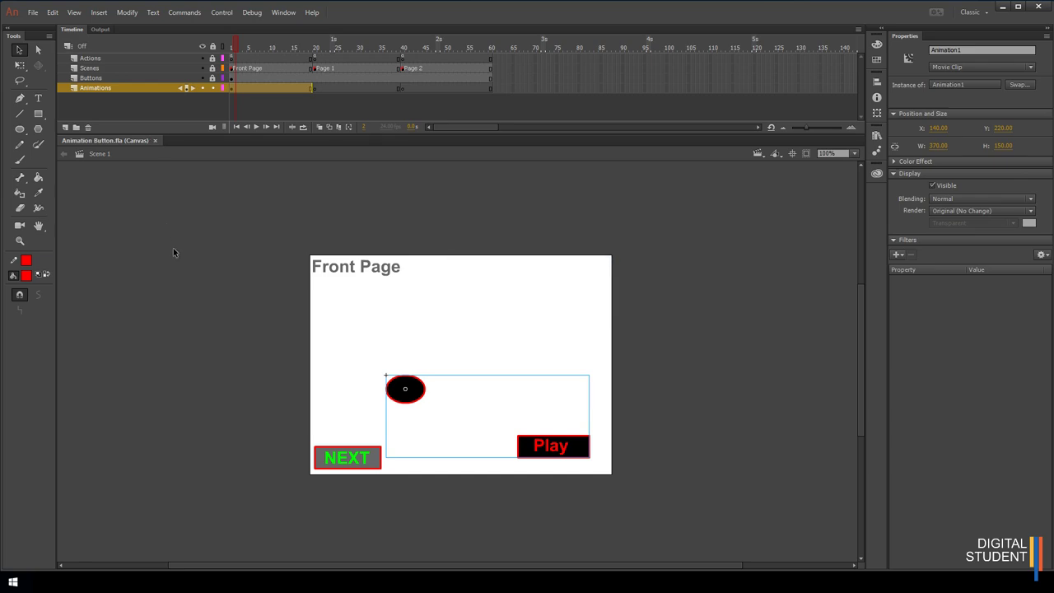
{"action": "key", "text": "ctrl+Return"}
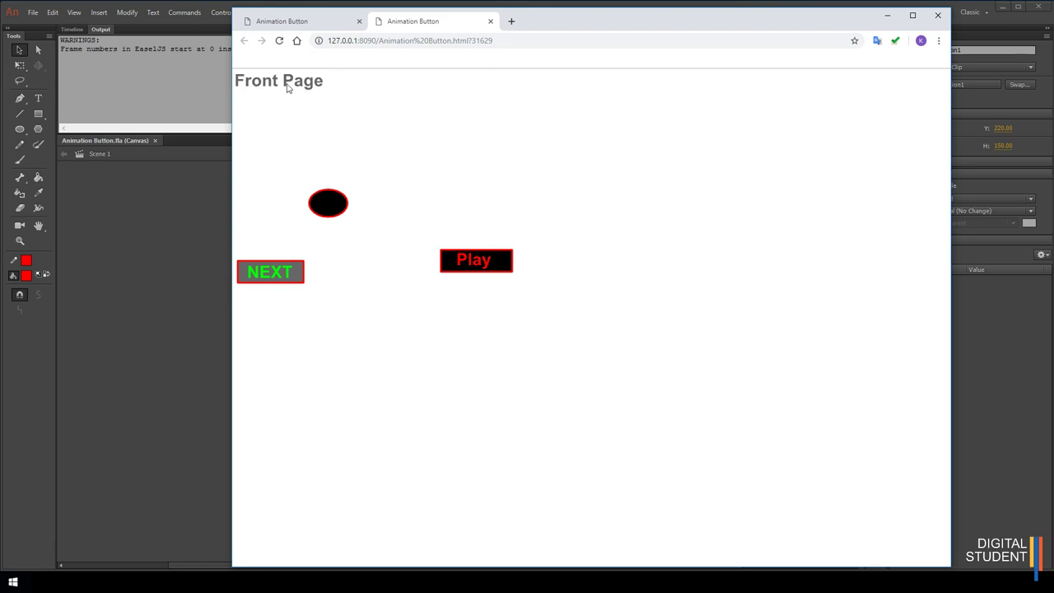
{"action": "left_click", "coordinate": [476, 261]}
{"action": "left_click", "coordinate": [476, 262]}
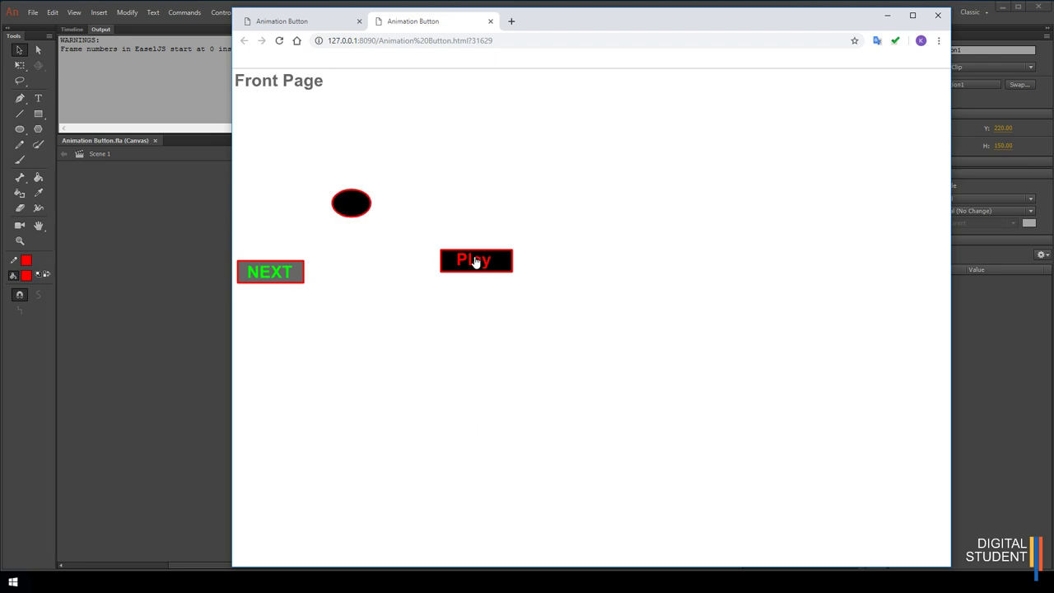
{"action": "left_click", "coordinate": [476, 262]}
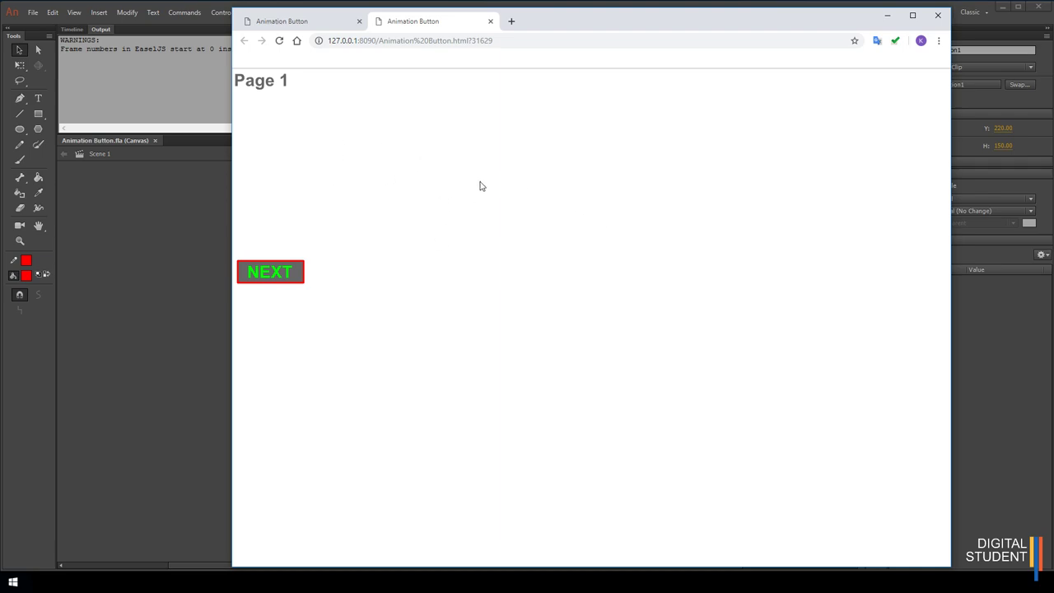
{"action": "left_click", "coordinate": [273, 270]}
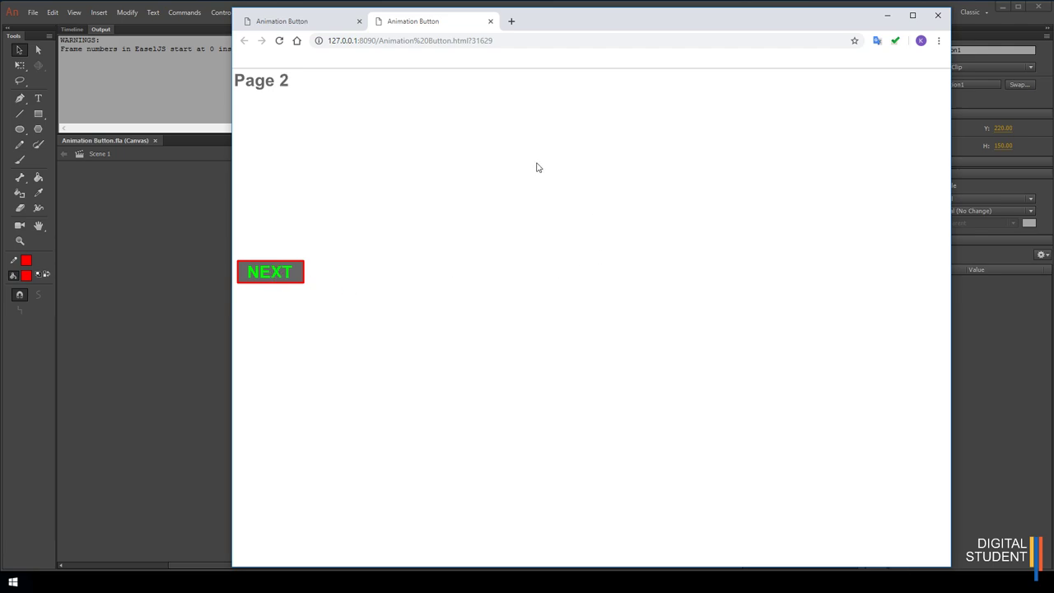
{"action": "left_click", "coordinate": [490, 21]}
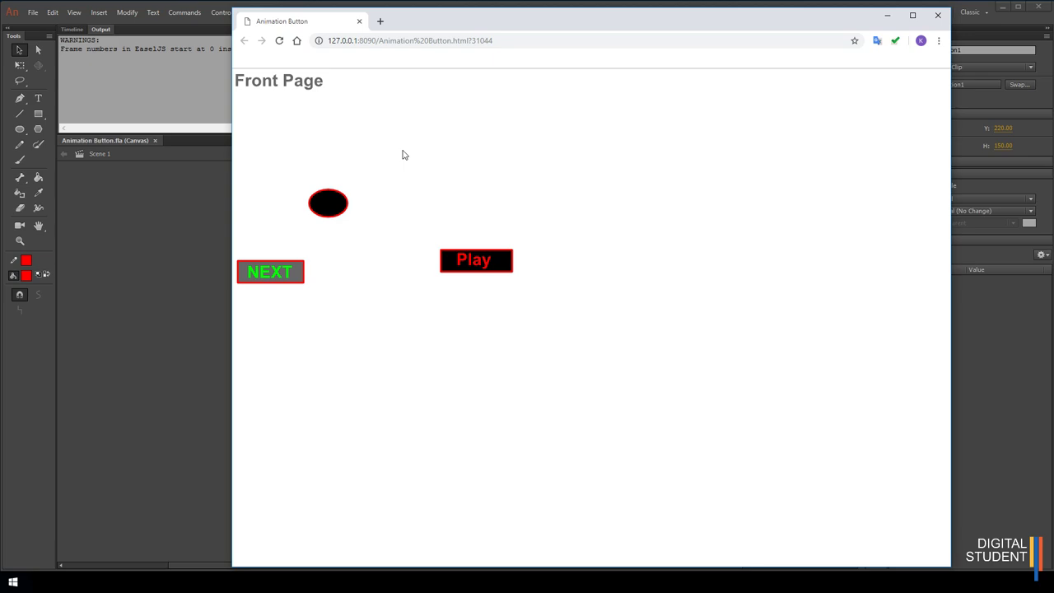